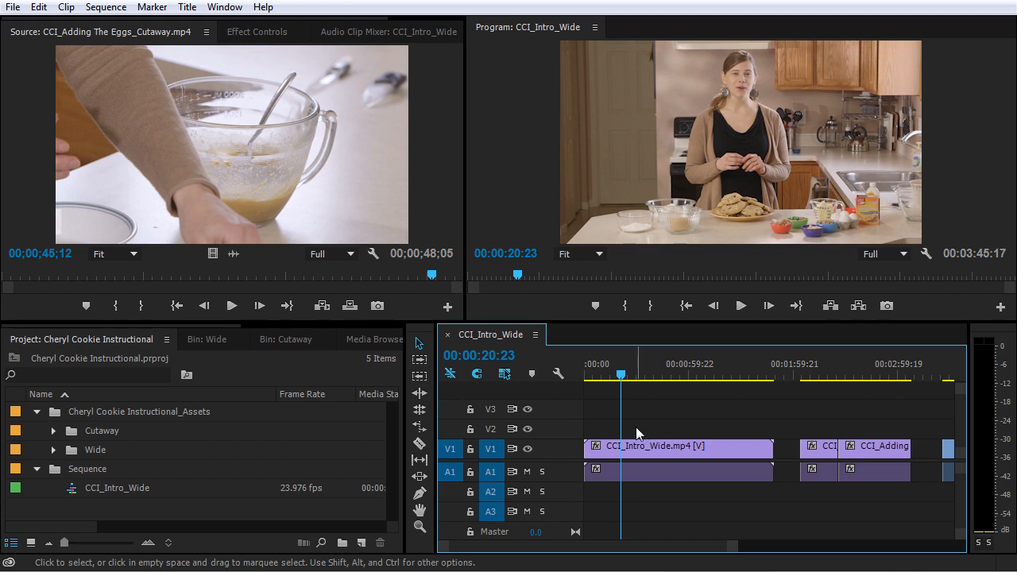
Step: Switch focus between the Project, Source and Timeline panels, then zoom the timeline out to view the whole sequence
click(302, 446)
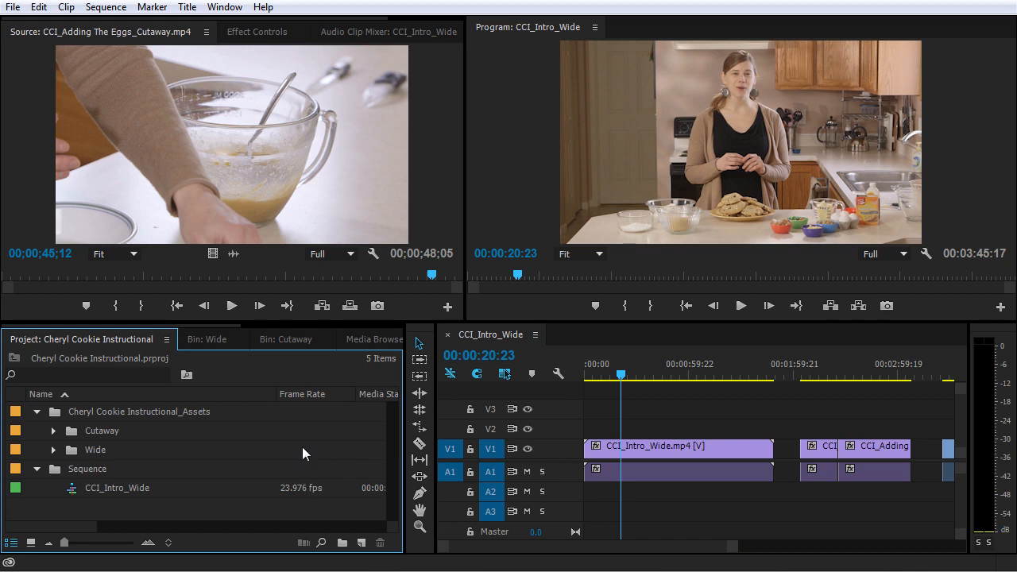
click(427, 231)
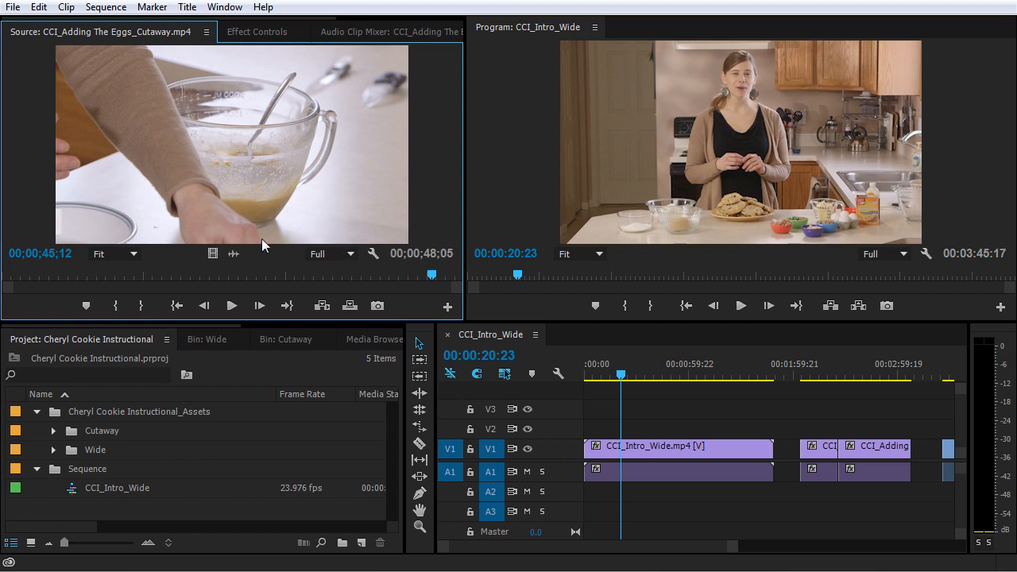
click(648, 405)
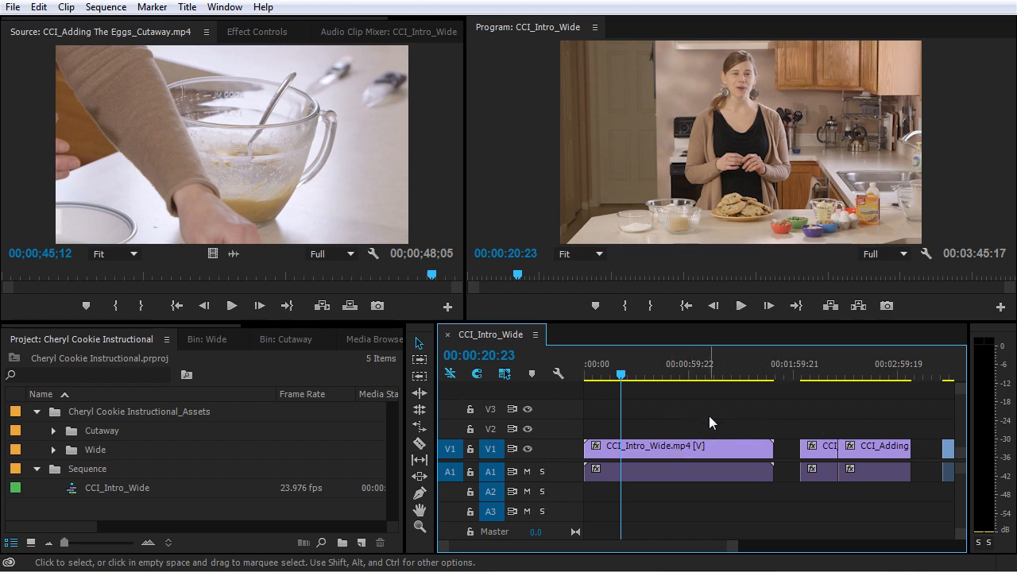
key(minus)
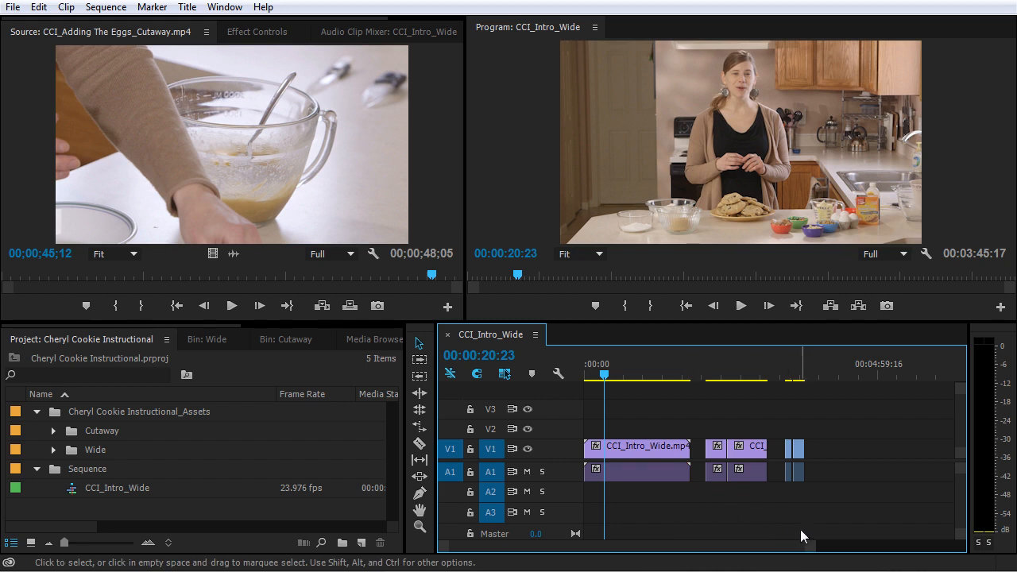
mouse_move(563, 545)
mouse_down()
mouse_move(666, 546)
mouse_move(543, 543)
mouse_move(776, 547)
mouse_move(547, 545)
mouse_up()
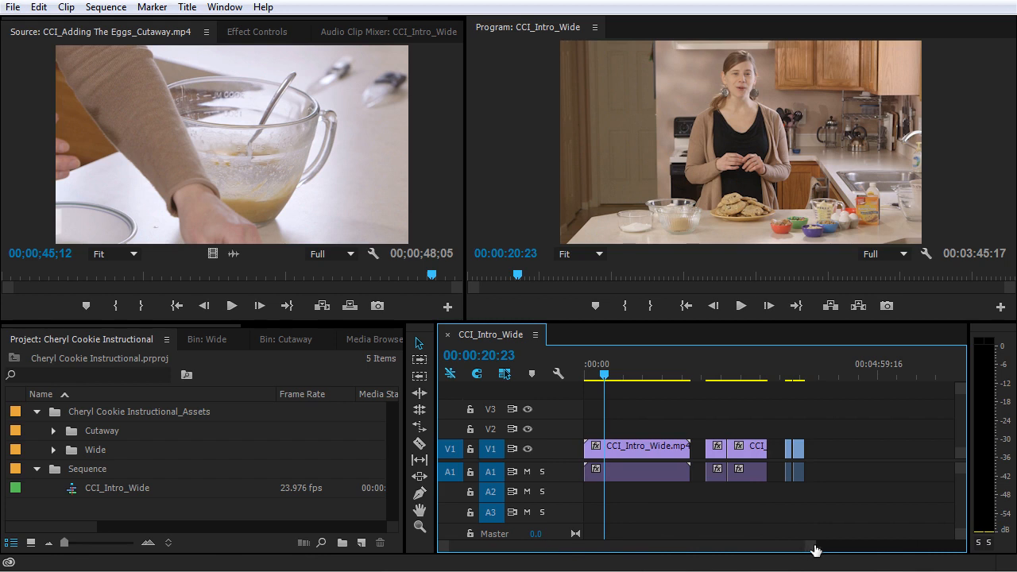
drag(814, 550, 927, 548)
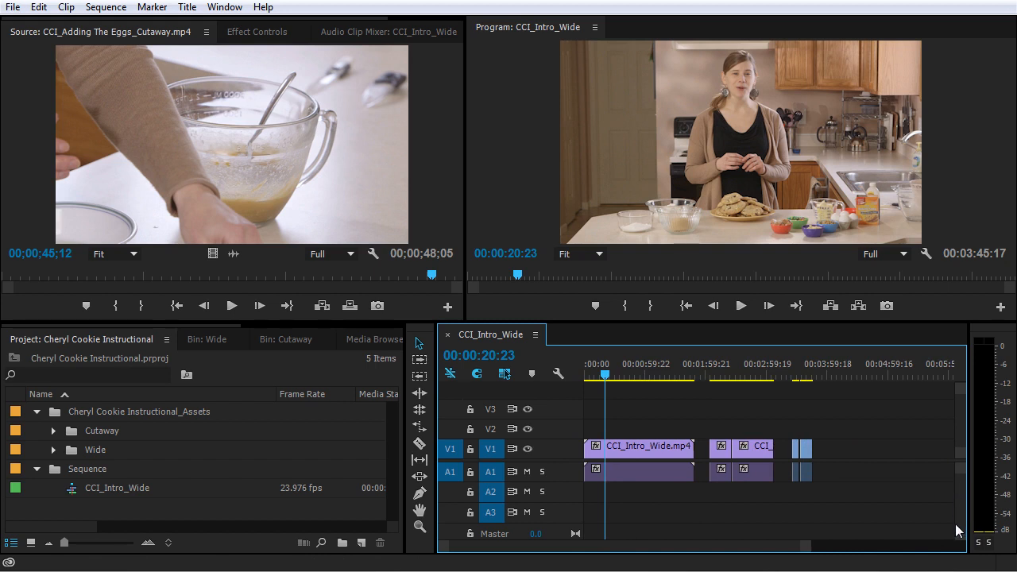
Step: Enlarge the Audio 1 and Video 1 tracks in the timeline to show waveforms and clip thumbnails
mouse_move(961, 537)
mouse_down()
mouse_move(963, 506)
mouse_move(960, 528)
mouse_up()
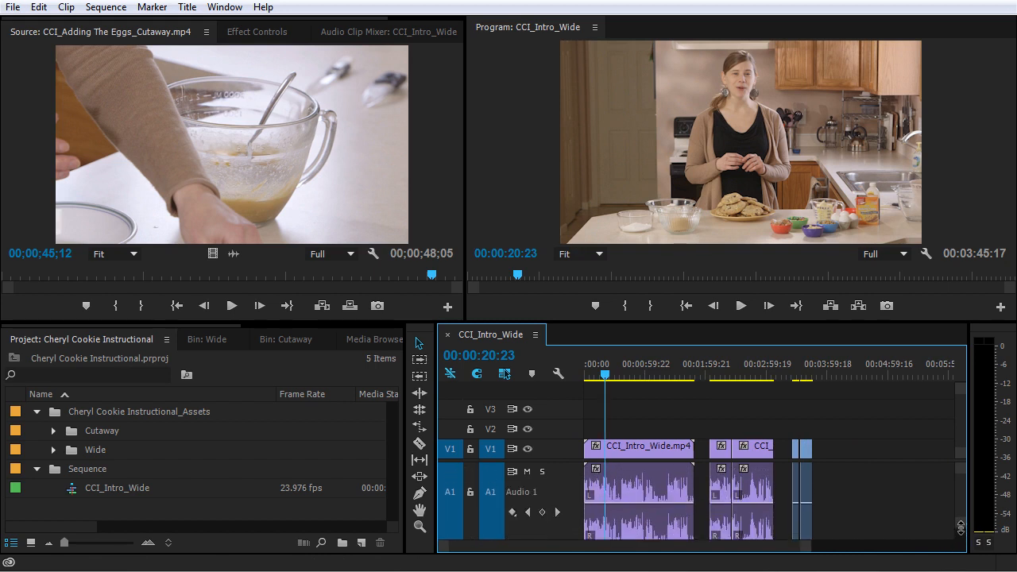
drag(963, 459, 963, 451)
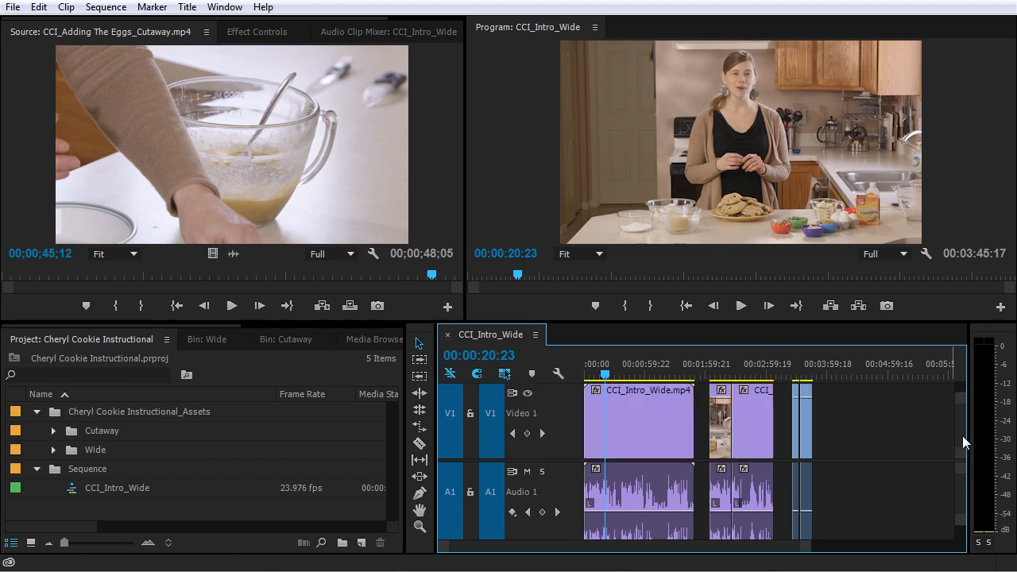
drag(962, 435, 963, 473)
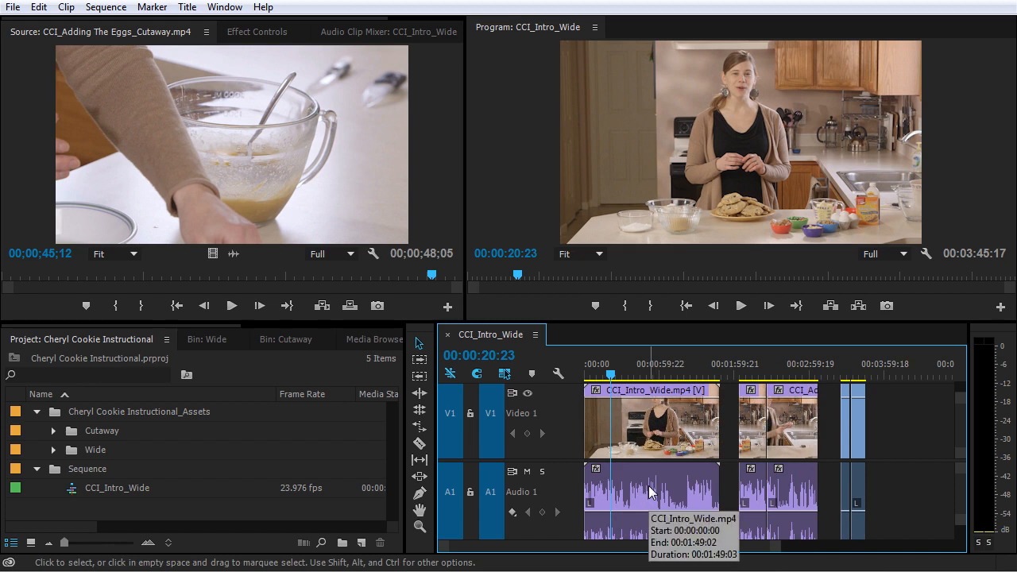
Step: Examine the sequence at different zoom levels, finishing with a close view of the first clip around the playhead
alt+scroll(650, 490, down, 8)
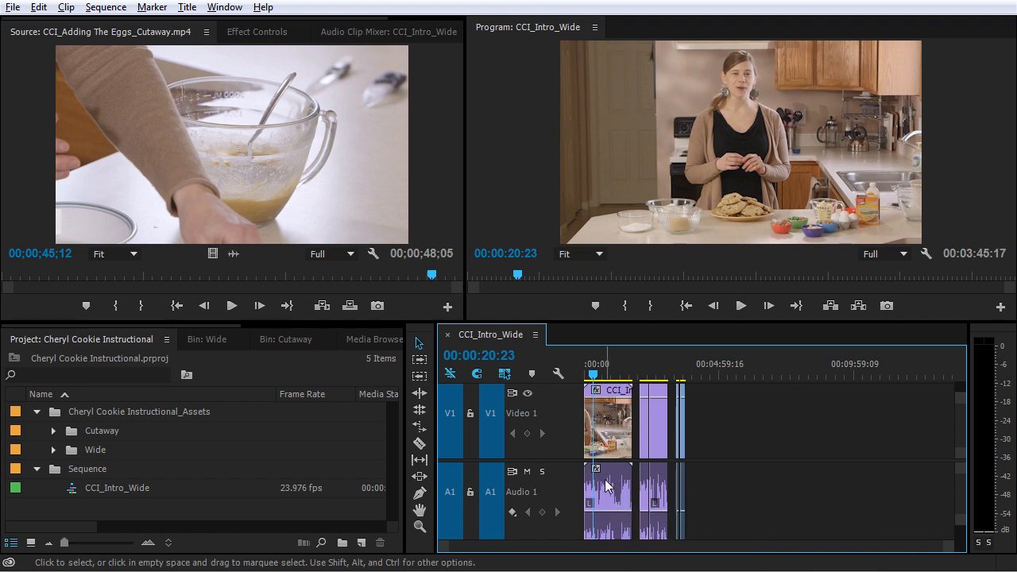
alt+scroll(605, 488, up, 8)
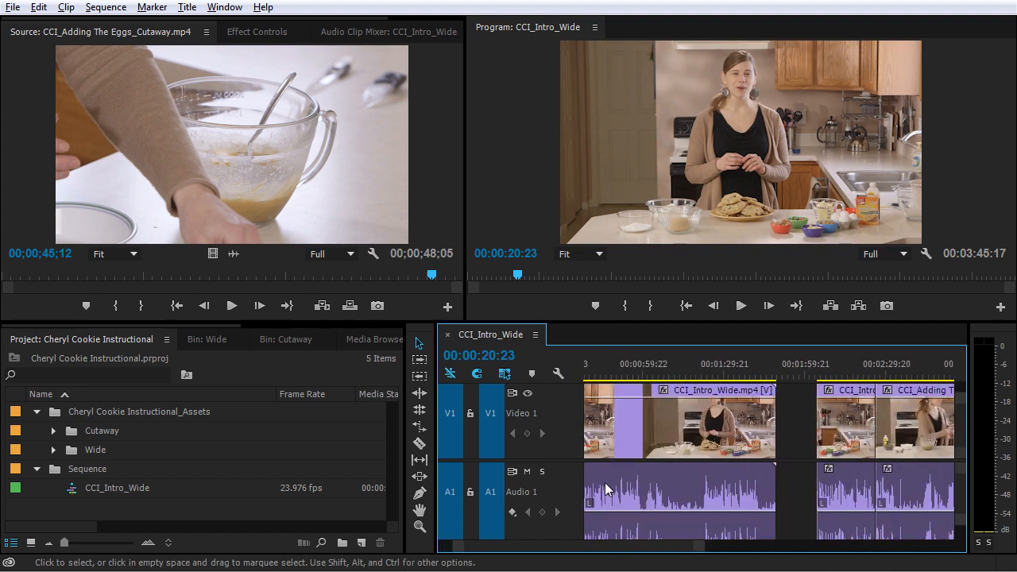
alt+scroll(622, 516, down, 8)
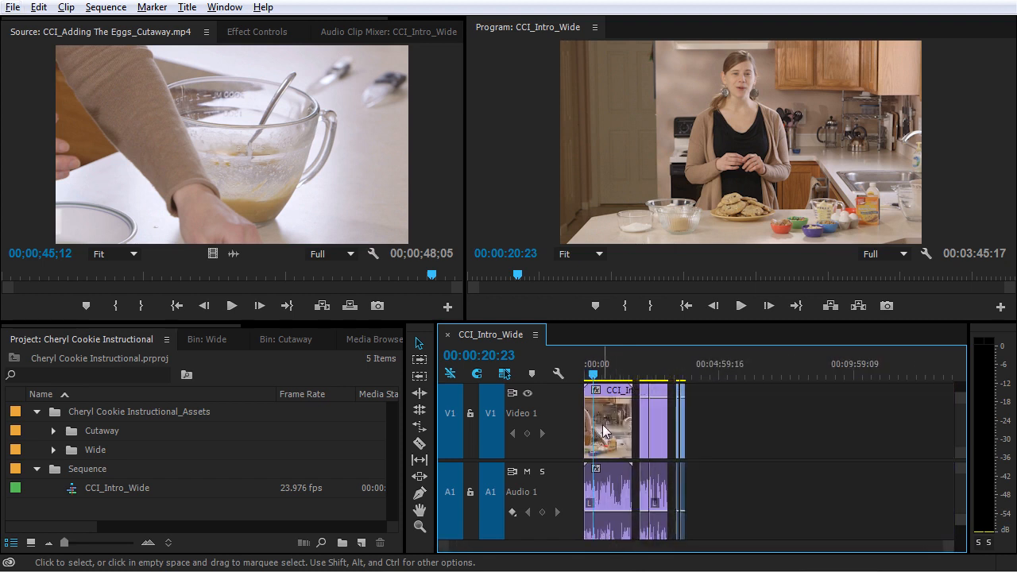
key(alt)
alt+scroll(740, 425, up, 6)
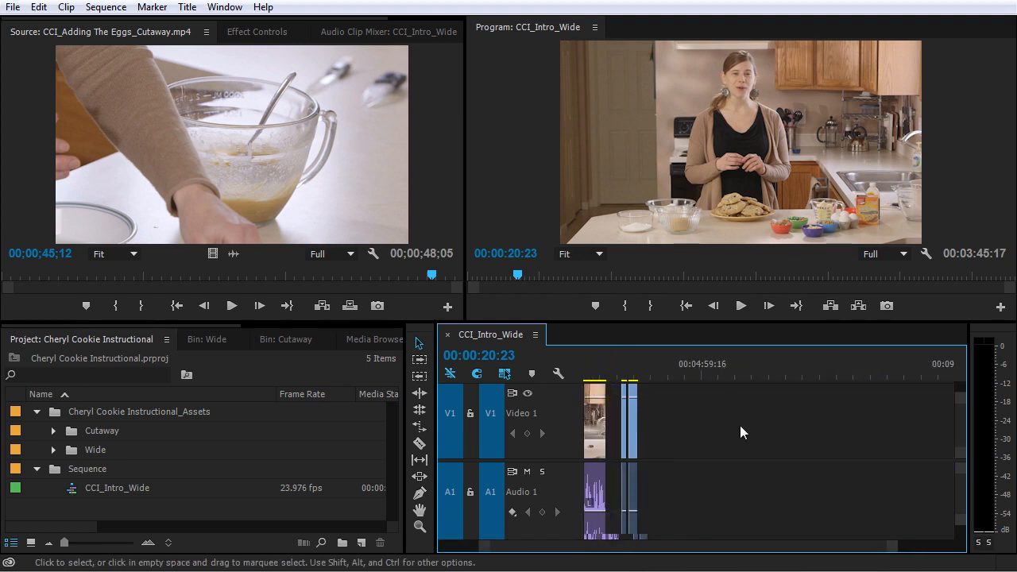
alt+scroll(740, 425, up, 2)
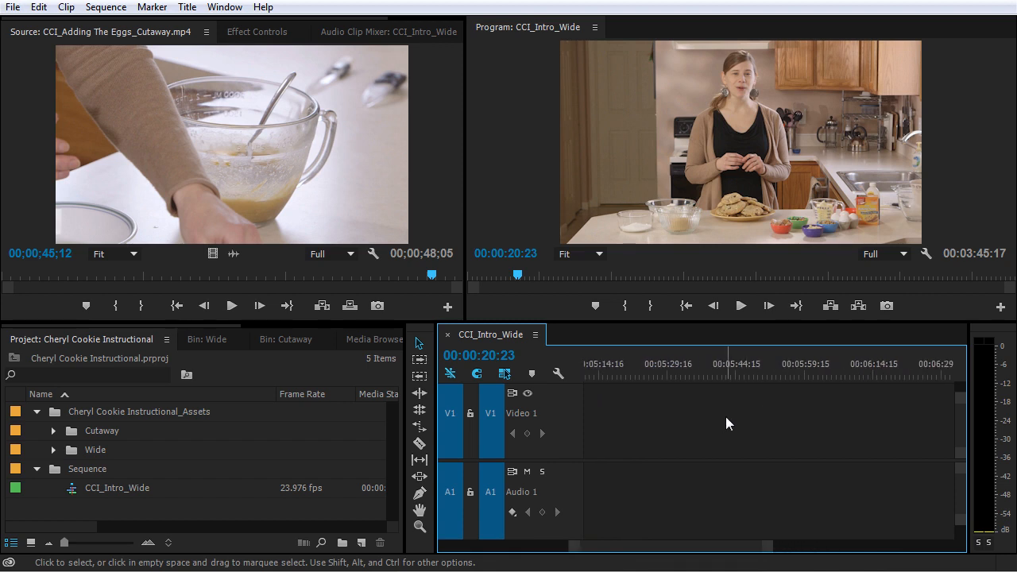
alt+scroll(727, 417, down, 8)
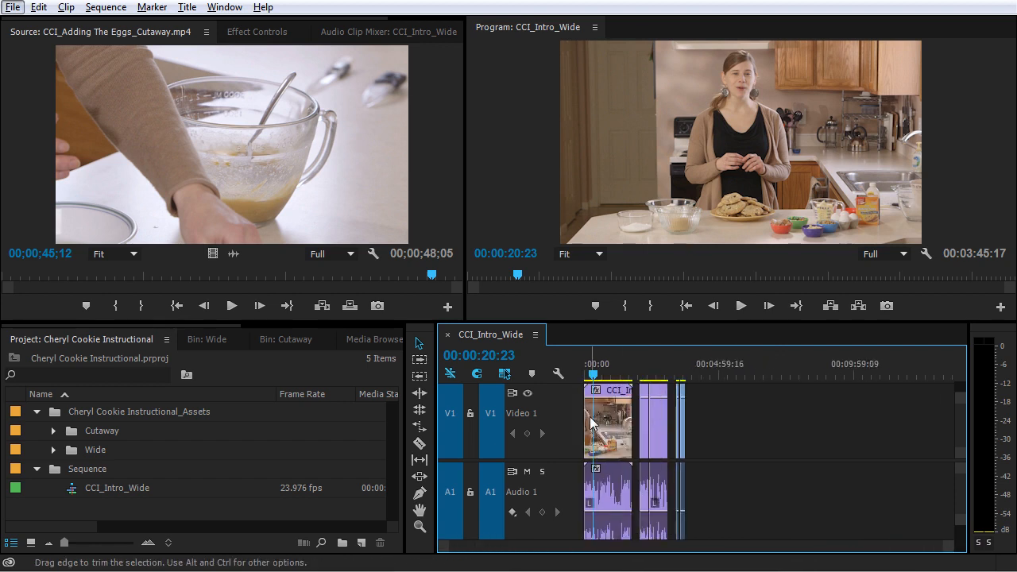
alt+scroll(600, 423, up, 5)
alt+scroll(600, 423, down, 1)
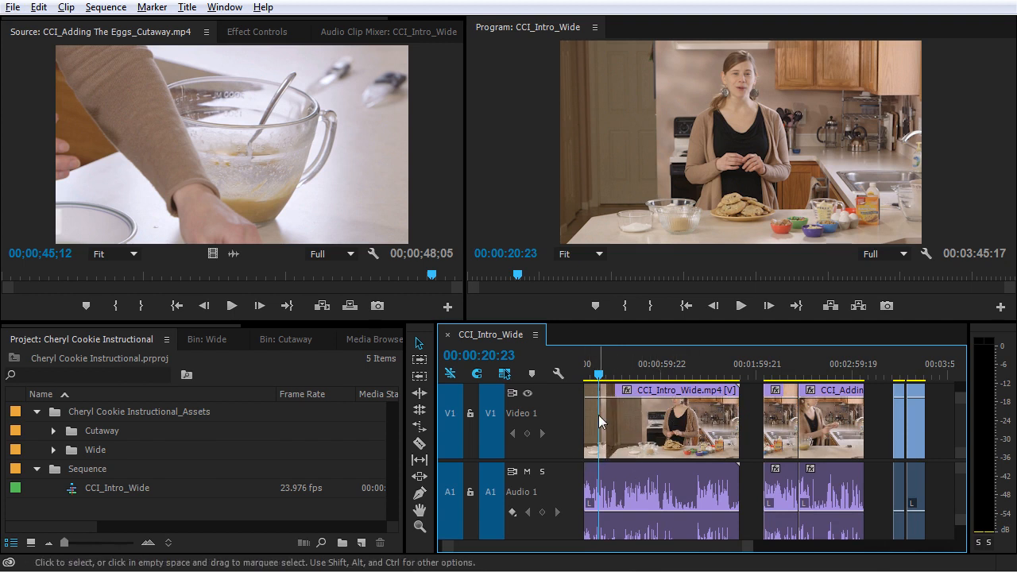
alt+scroll(598, 415, up, 4)
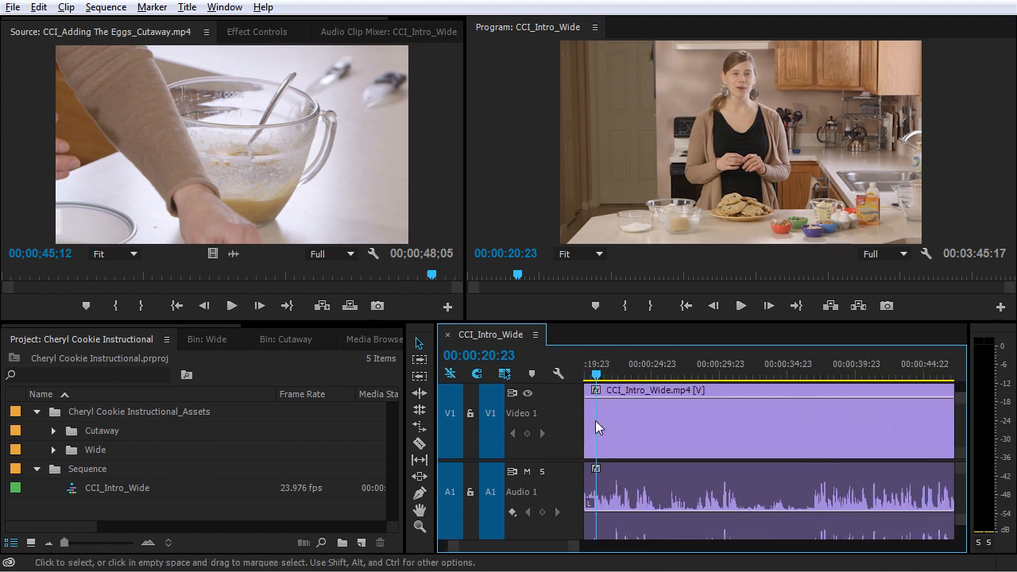
Step: Step the playhead back eight frames to 00:00:20:15
key(Left)
key(Left)
key(Left)
key(Left)
key(Left)
key(Left)
key(Left)
key(Left)
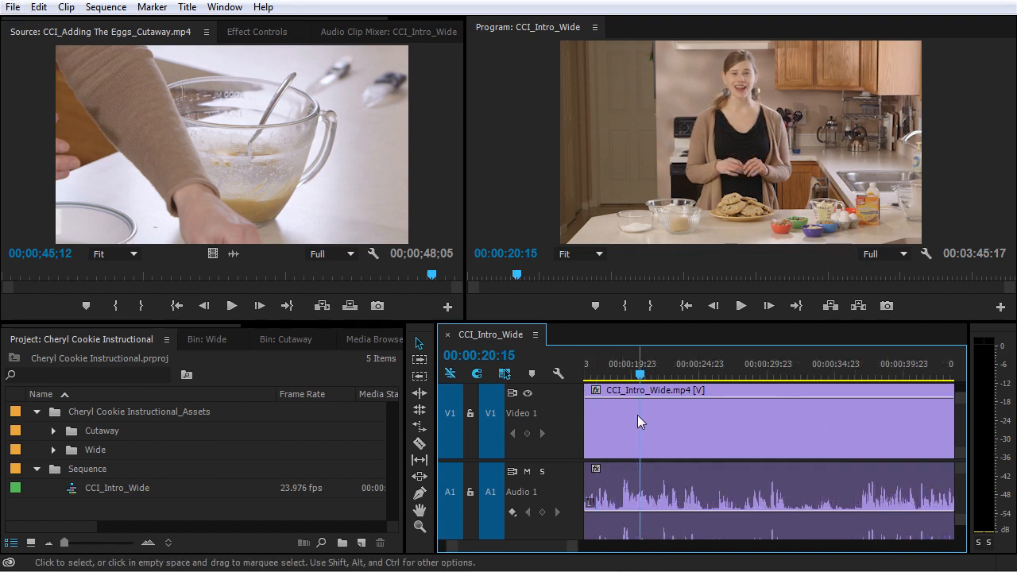
Step: Select the CCI_Intro_Wide.mp4 clip on the timeline and view its earlier portion
drag(640, 421, 663, 480)
scroll(663, 480, up, 5)
drag(663, 480, 735, 425)
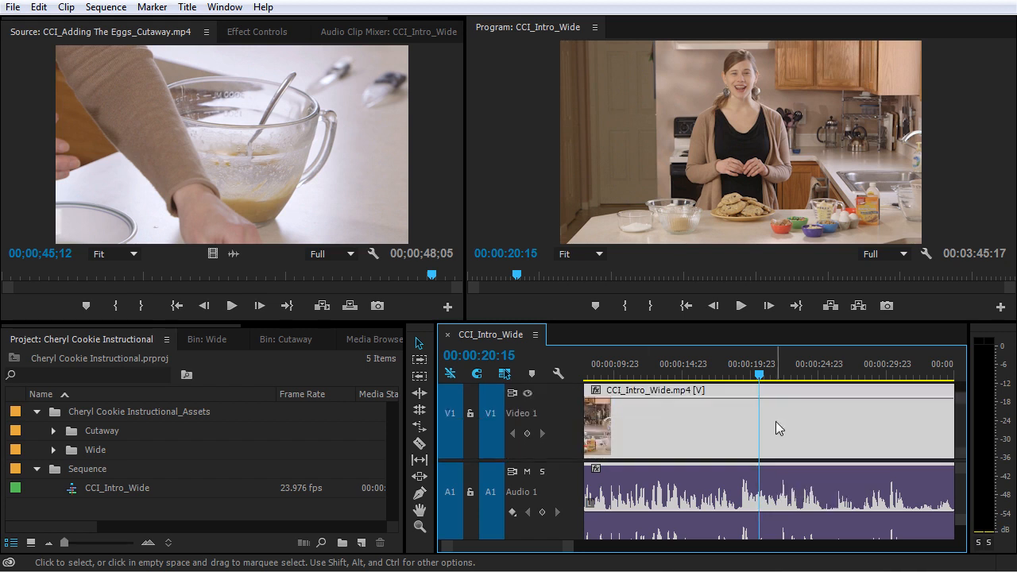
Step: Collapse the audio and video tracks in the timeline to their minimum height
scroll(764, 499, down, 3)
scroll(764, 500, up, 2)
scroll(764, 500, down, 2)
scroll(764, 500, up, 2)
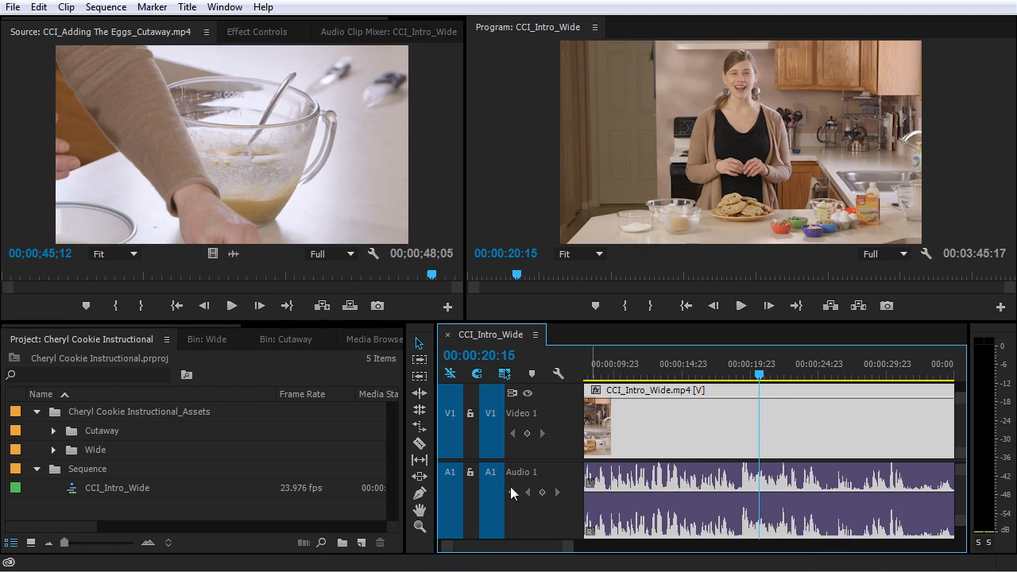
scroll(530, 489, down, 3)
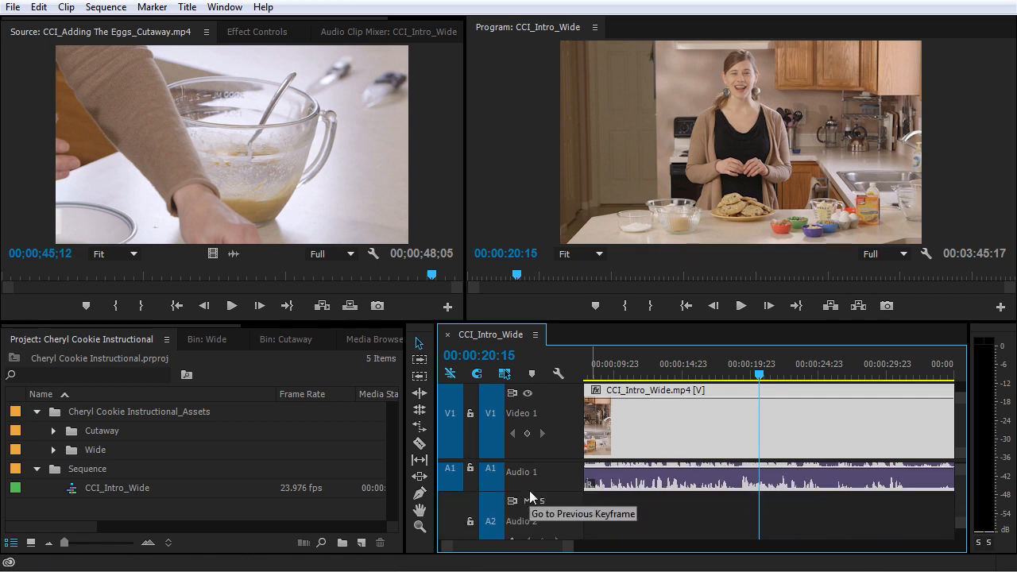
scroll(541, 484, down, 3)
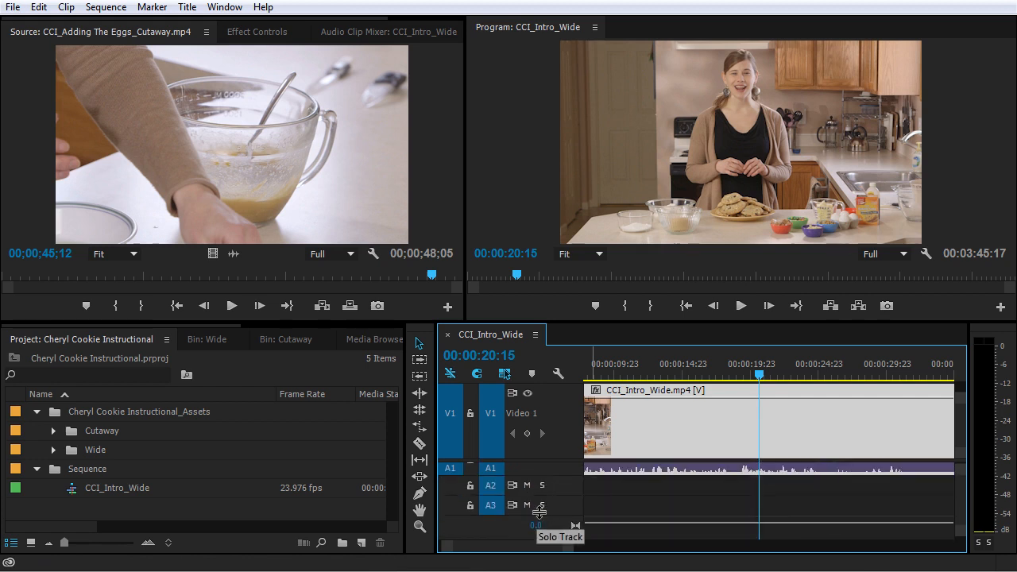
scroll(550, 421, down, 3)
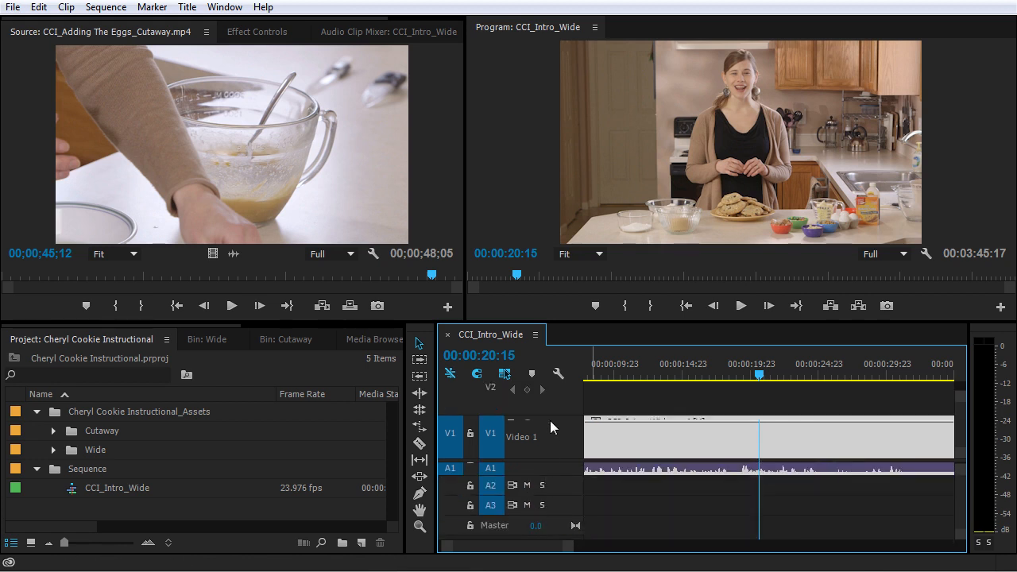
scroll(551, 396, down, 2)
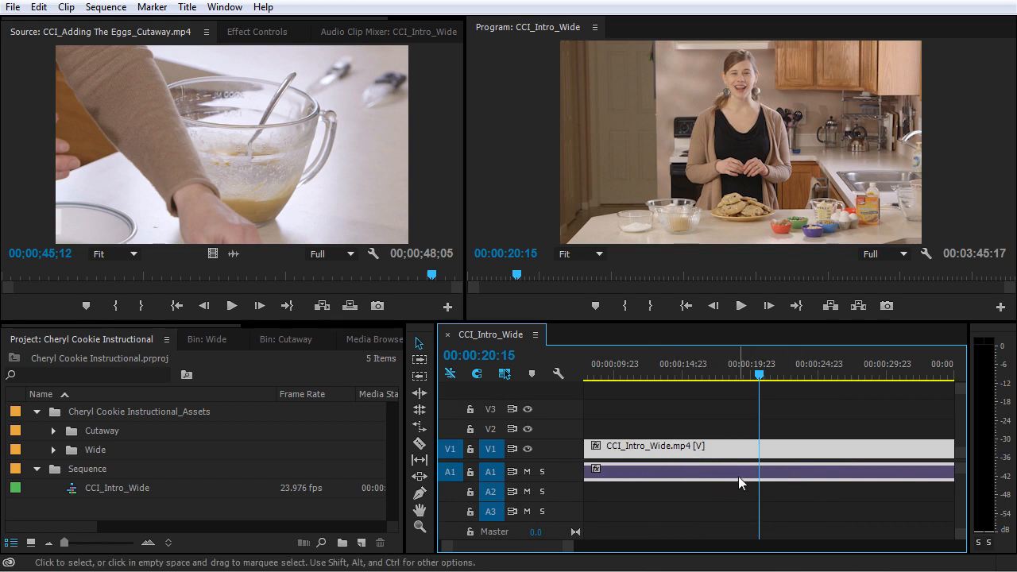
Step: Fit the sequence in the timeline and delete all of its clips
key(backslash)
scroll(703, 470, down, 1)
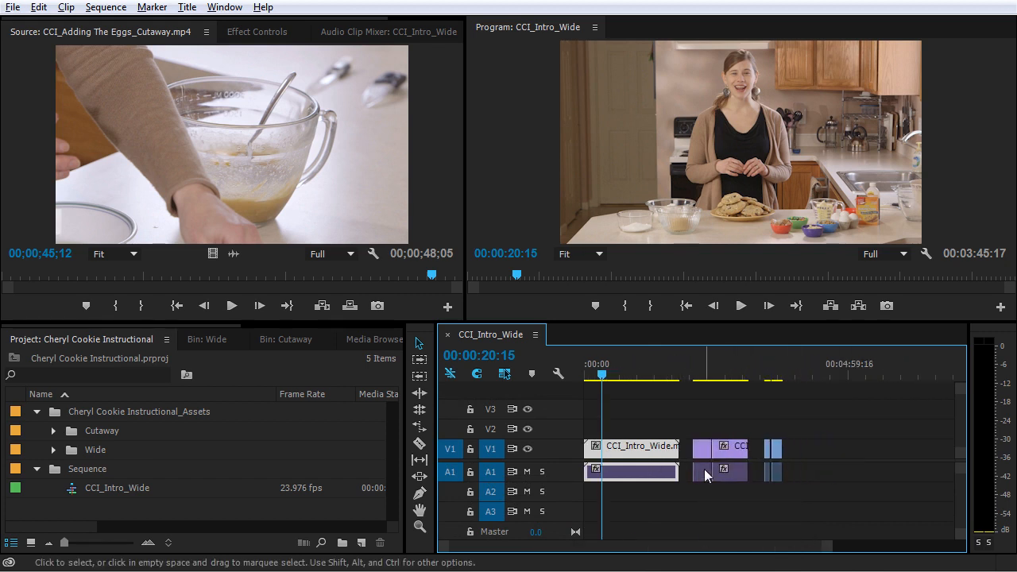
drag(850, 414, 622, 487)
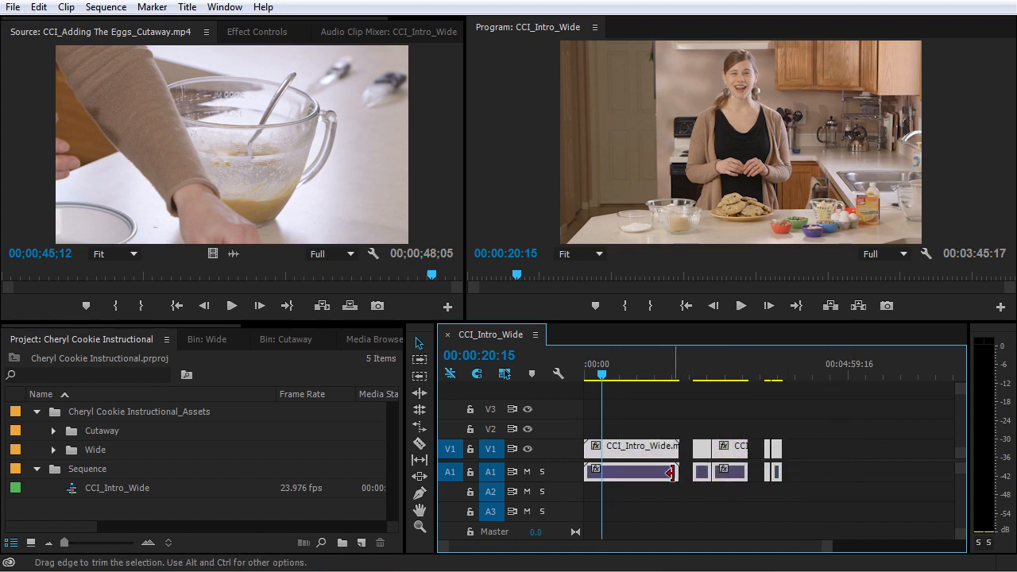
key(Delete)
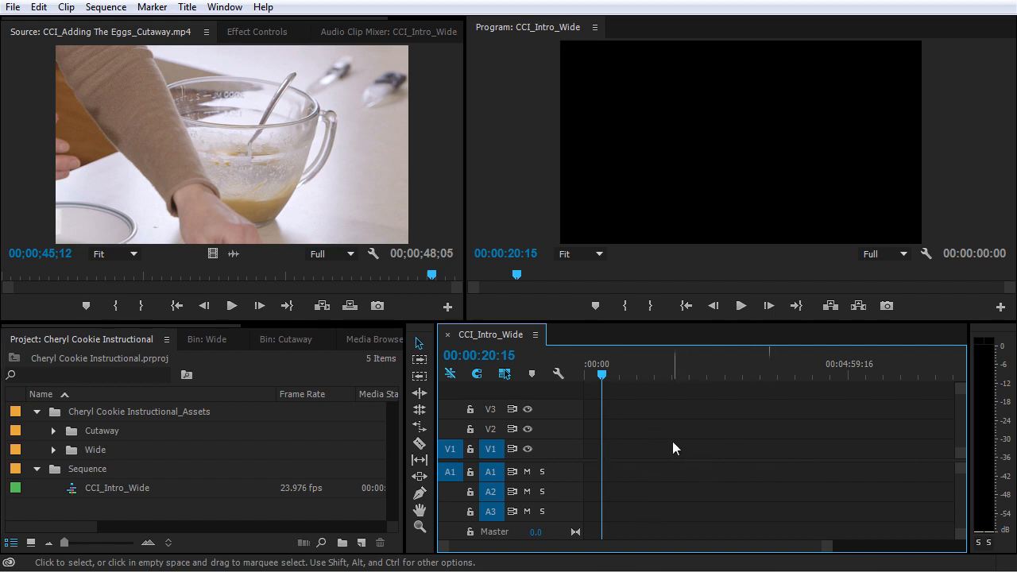
Step: Expand the Wide bin in the project and load CCI_Intro_Wide.mp4 into the Source monitor
click(165, 451)
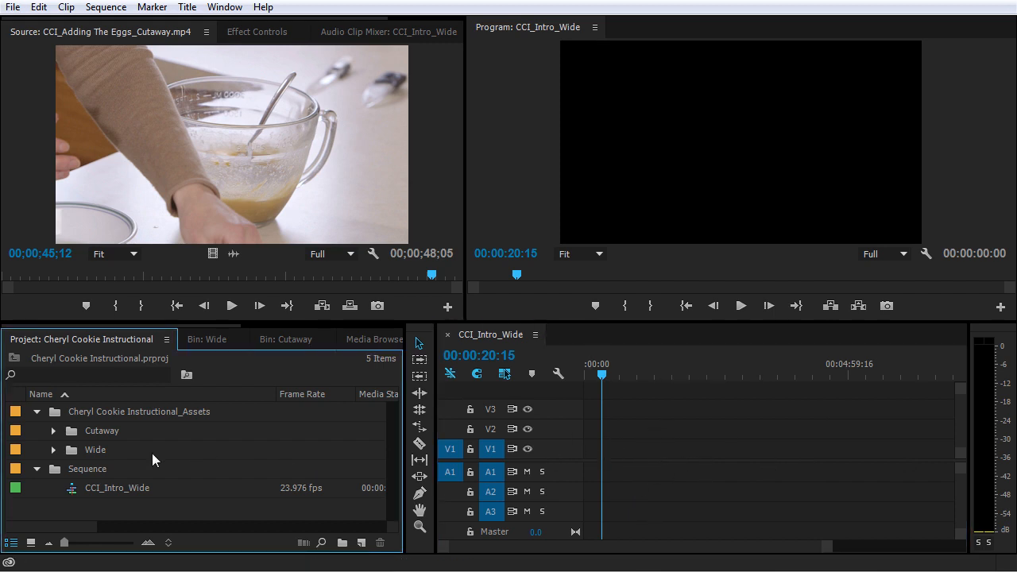
click(53, 449)
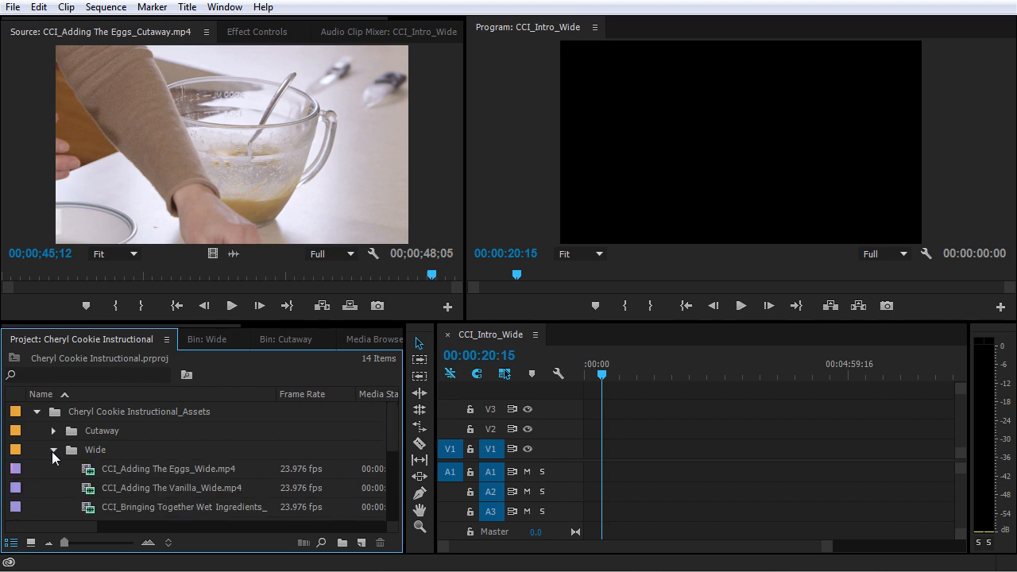
scroll(106, 453, down, 1)
scroll(106, 453, down, 5)
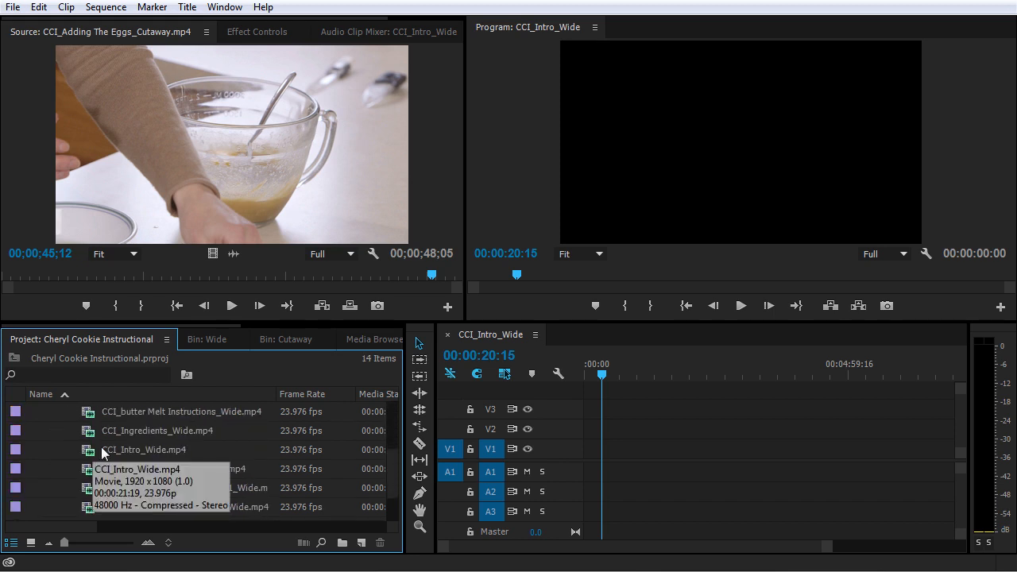
double_click(107, 452)
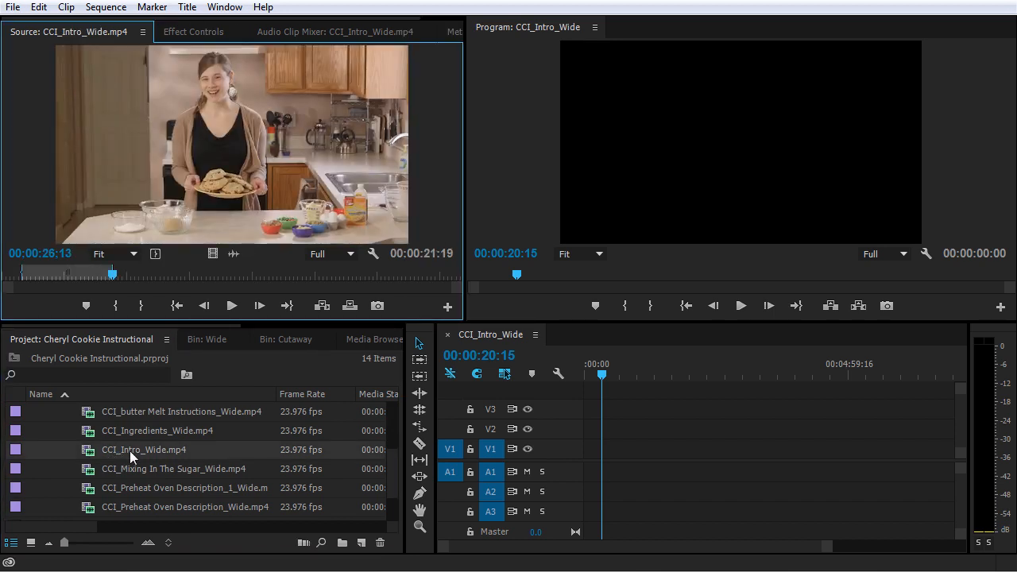
Step: Play the marked range of the source clip, starting from its In point at 00:00:04:23
drag(112, 276, 20, 280)
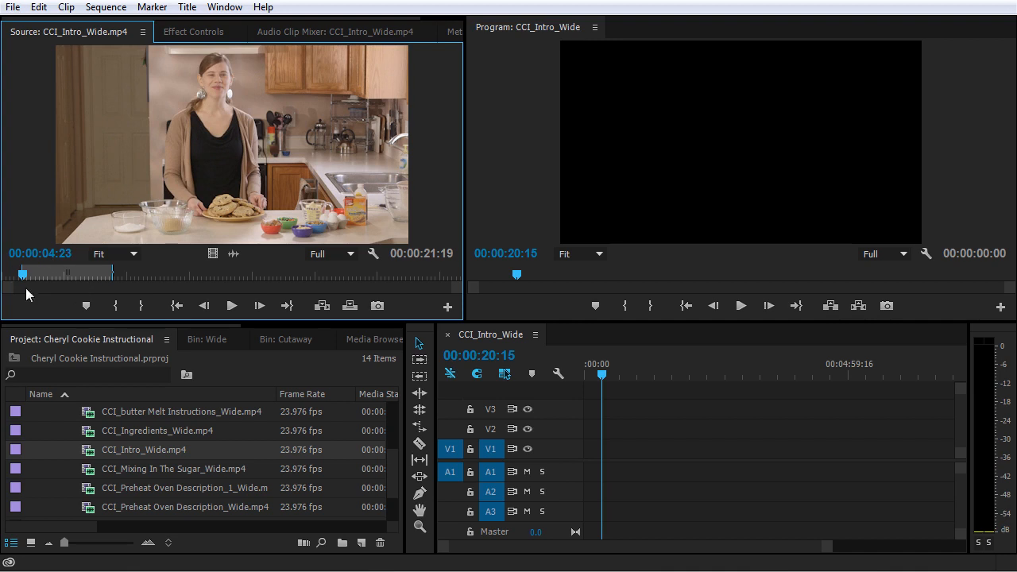
click(110, 301)
key(space)
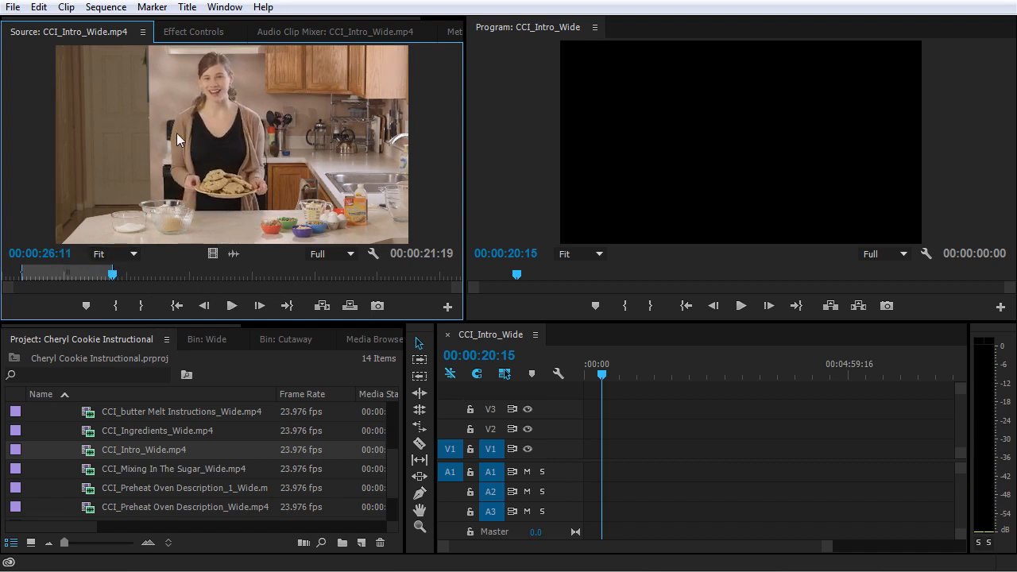
Step: Place the marked CCI_Intro_Wide.mp4 clip at the start of tracks V1 and A1, and return the playhead to 00:00:00:00
drag(162, 98, 589, 474)
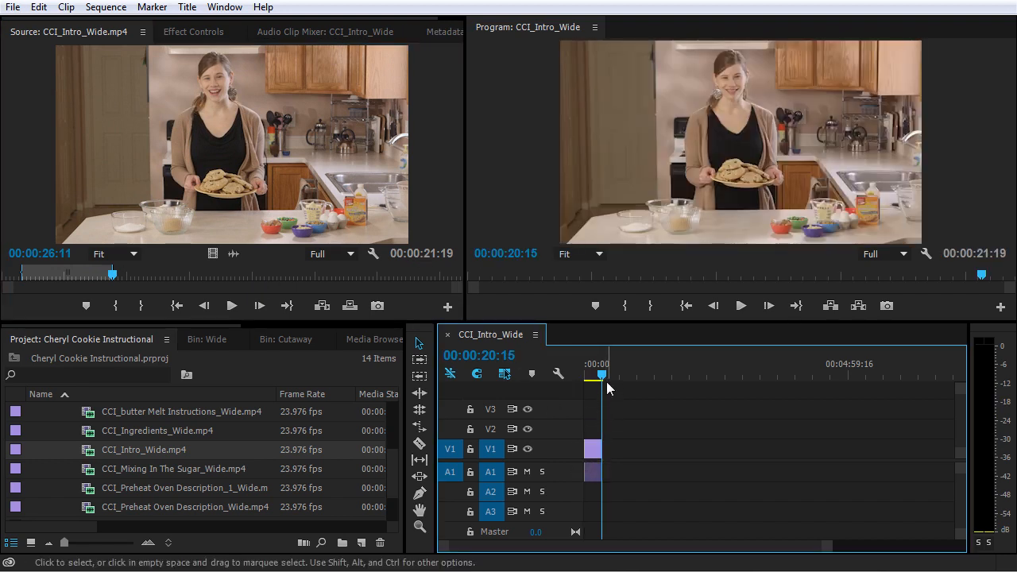
drag(603, 376, 566, 379)
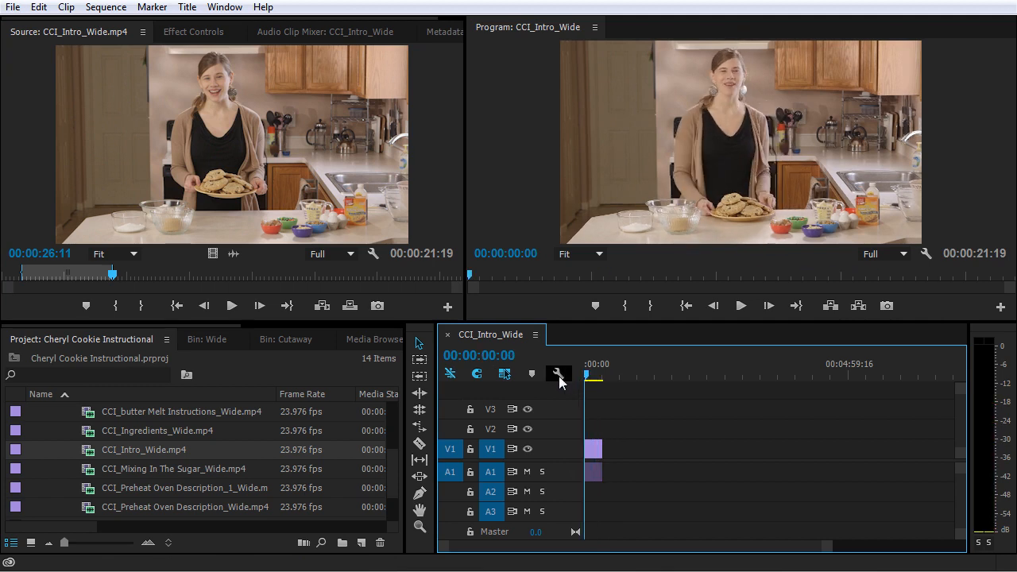
Step: Enlarge the timeline view and play the opening seconds of the CCI_Intro_Wide sequence, pausing and resuming playback
key(=)
key(=)
key(=)
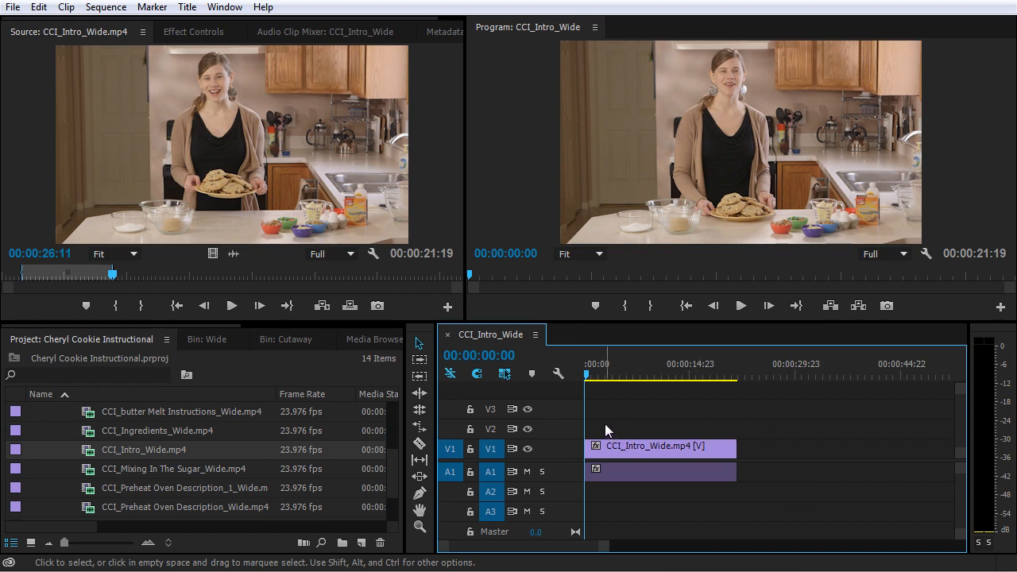
key(space)
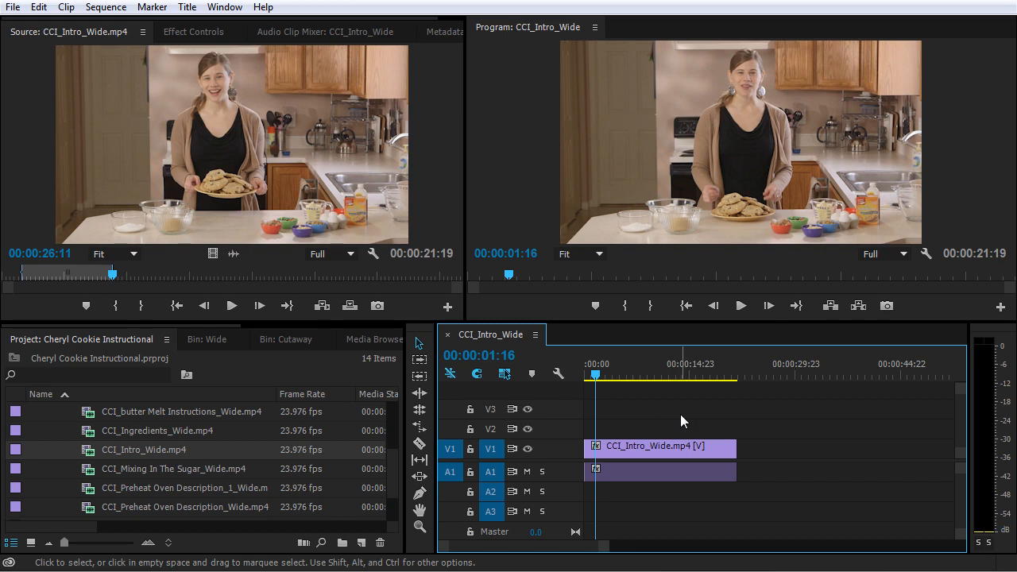
key(space)
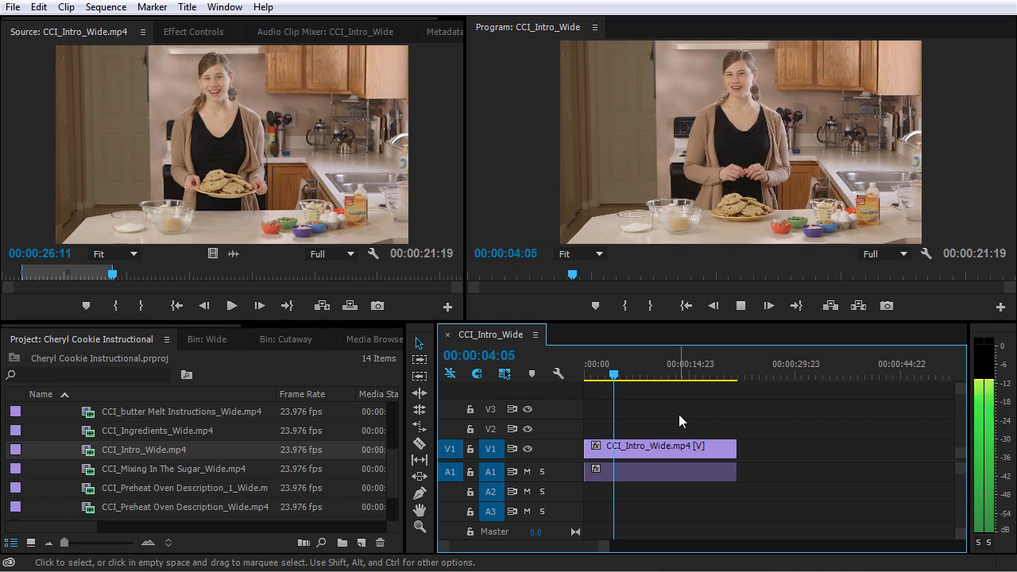
key(space)
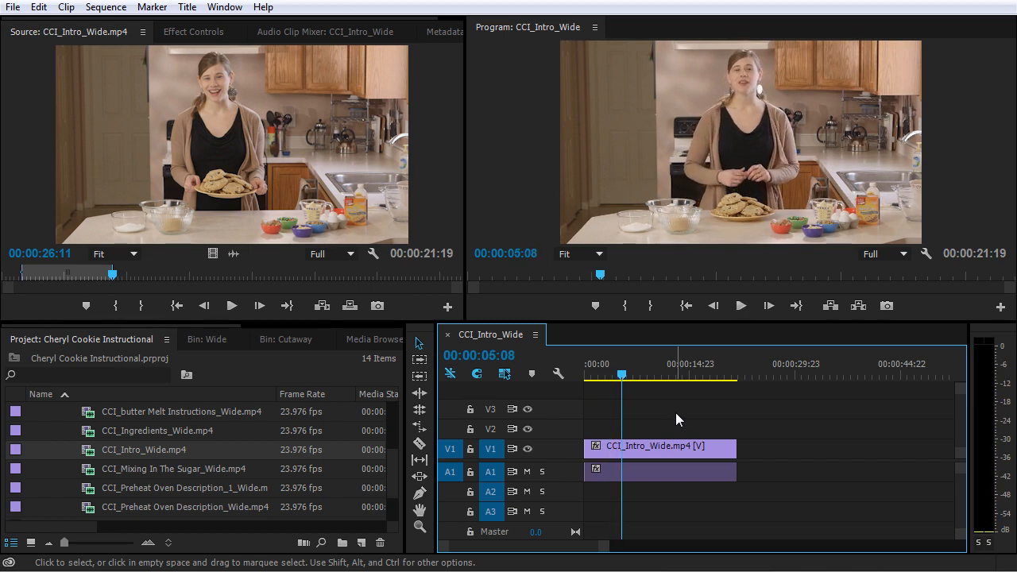
Step: Shuttle playback of the sequence backward and forward around the first seconds, stopping between direction changes
key(j)
key(k)
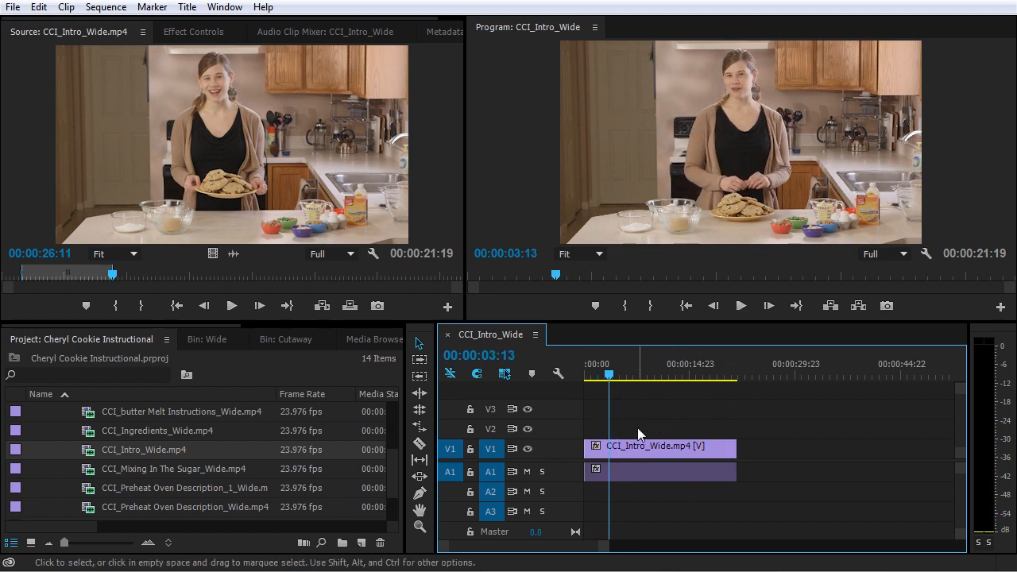
key(l)
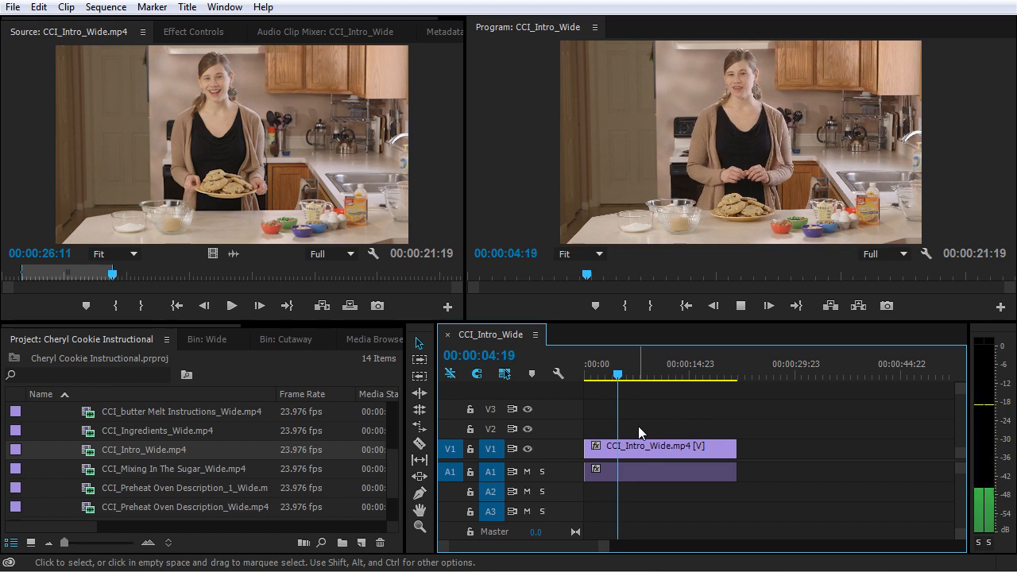
key(k)
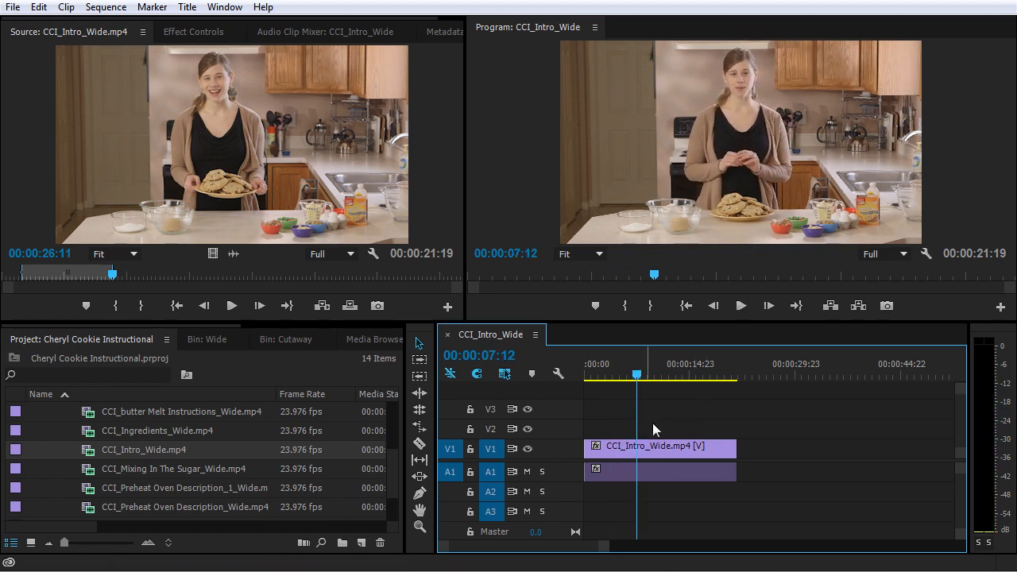
key(l)
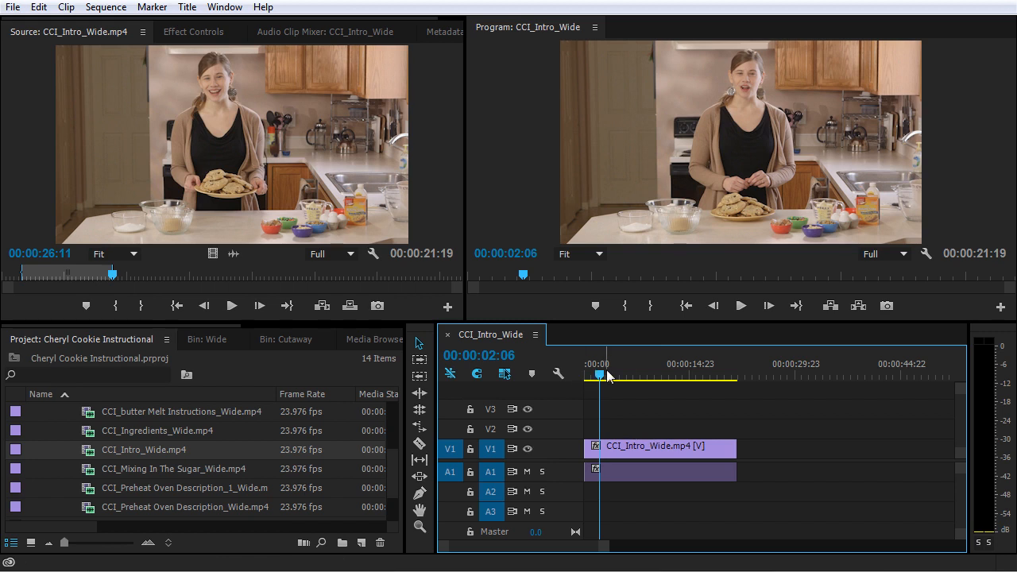
Step: Play the sequence from its beginning, stop, and return the playhead to 00:00:00:00
key(Home)
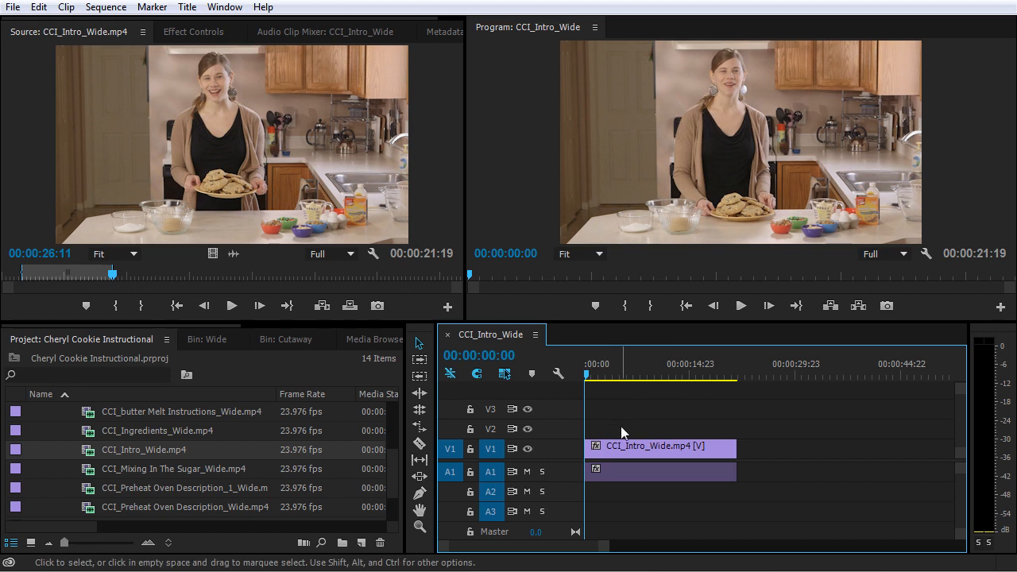
key(space)
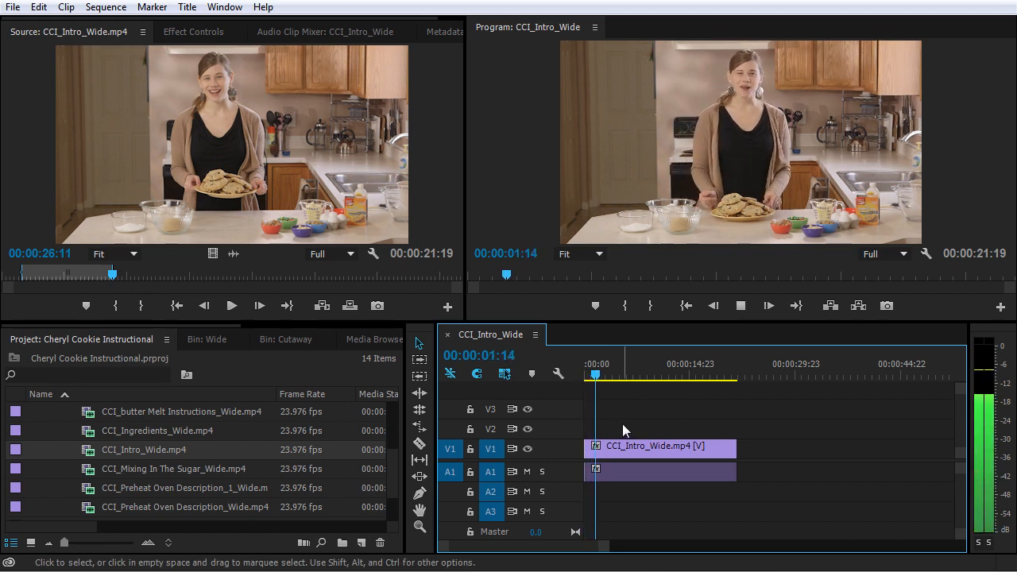
key(space)
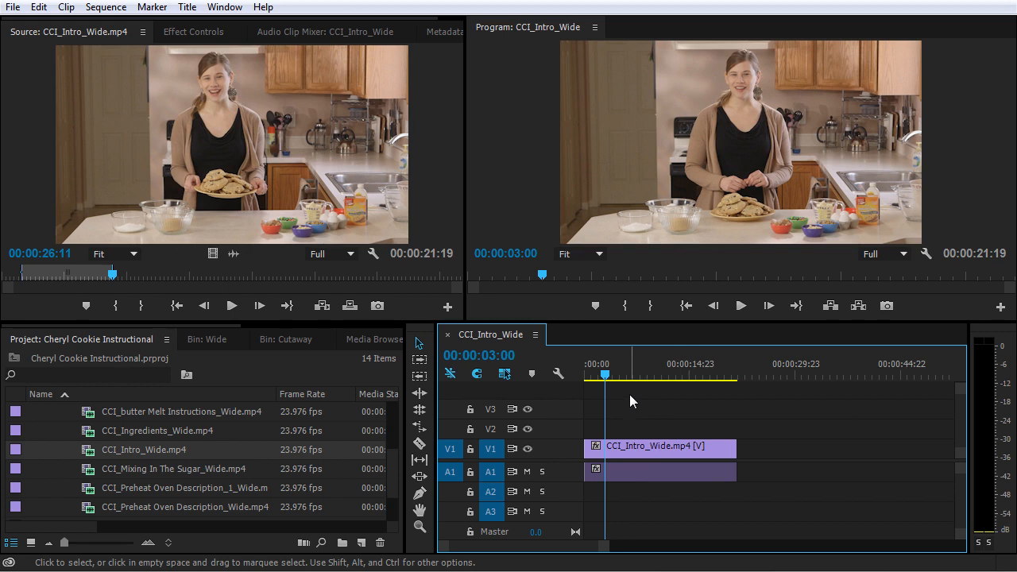
drag(621, 375, 513, 382)
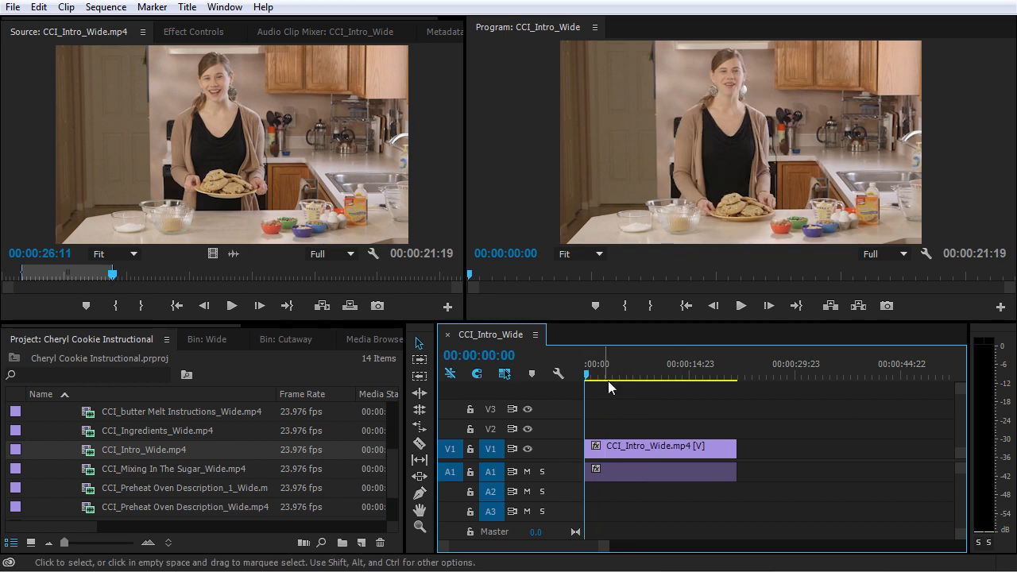
Step: Trim about 15 frames off the beginning of the CCI_Intro_Wide.mp4 clip, leaving a gap before it
key(minus)
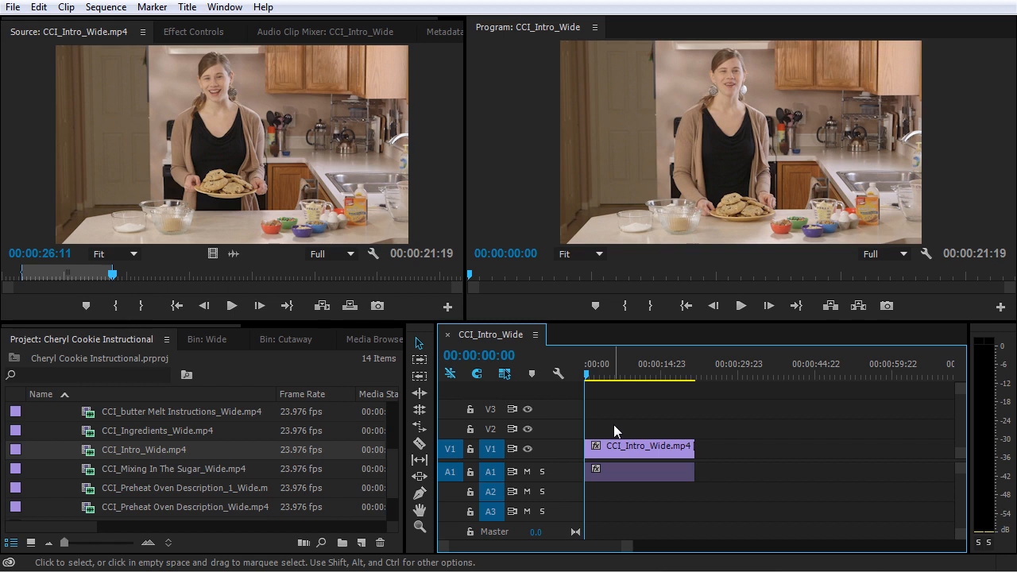
key(equal)
key(equal)
key(equal)
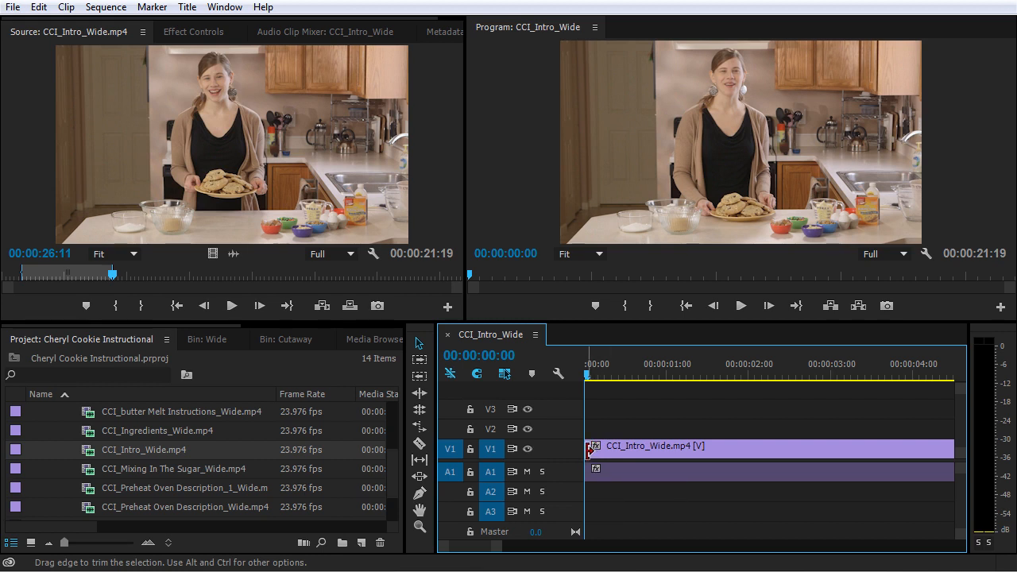
drag(591, 449, 620, 449)
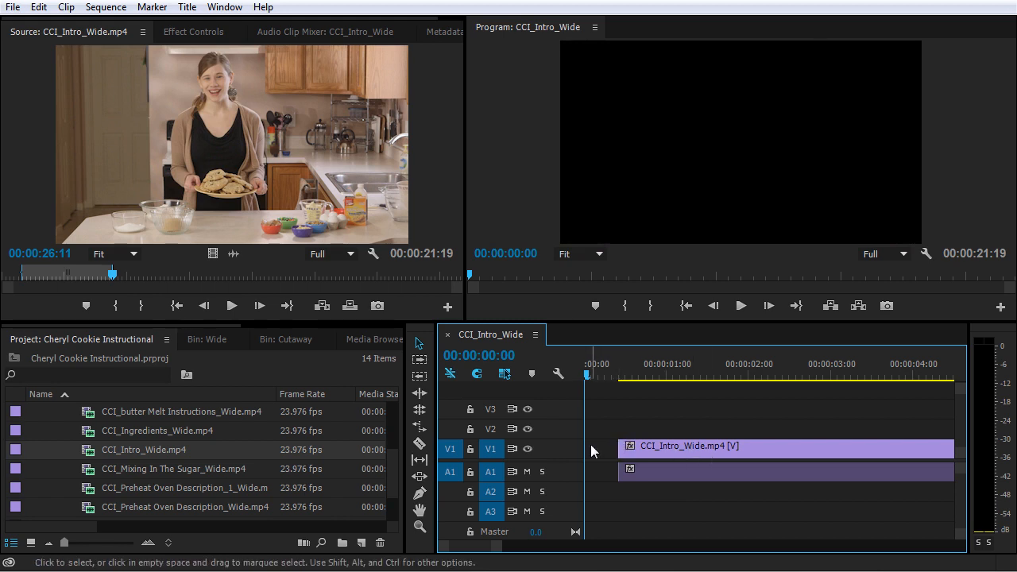
click(626, 463)
mouse_move(626, 448)
mouse_down()
mouse_move(651, 449)
mouse_move(640, 446)
mouse_up()
Step: Move the playhead to 00:00:20:21 and play the last frames of the intro clip
key(minus)
key(minus)
key(minus)
key(minus)
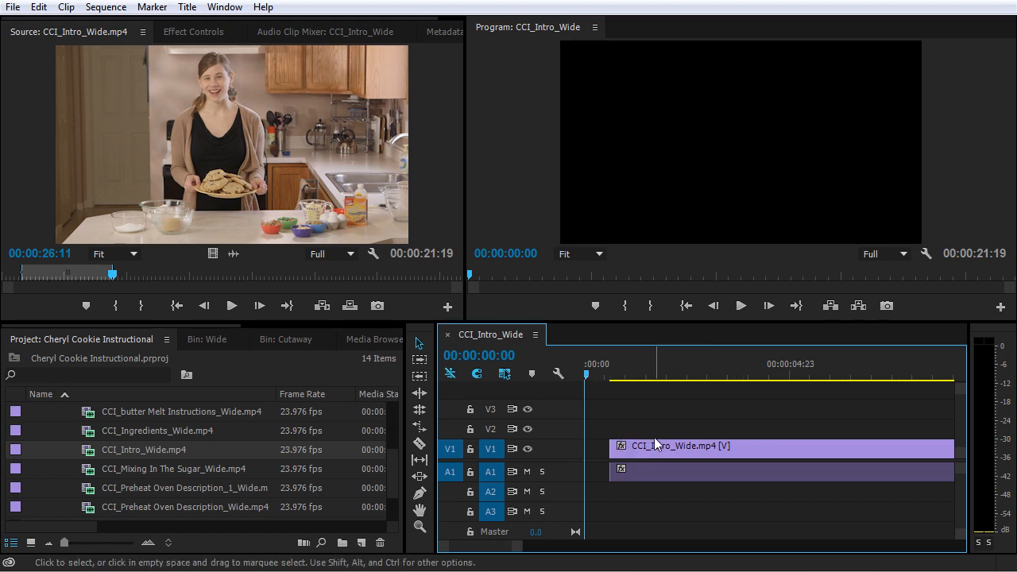
drag(663, 369, 694, 371)
key(equal)
key(equal)
key(equal)
key(equal)
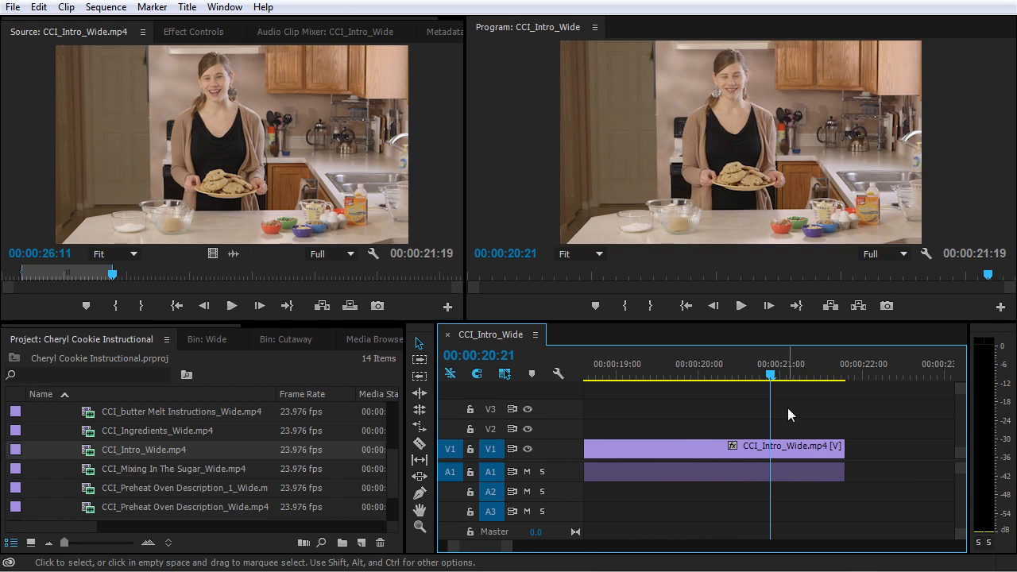
key(space)
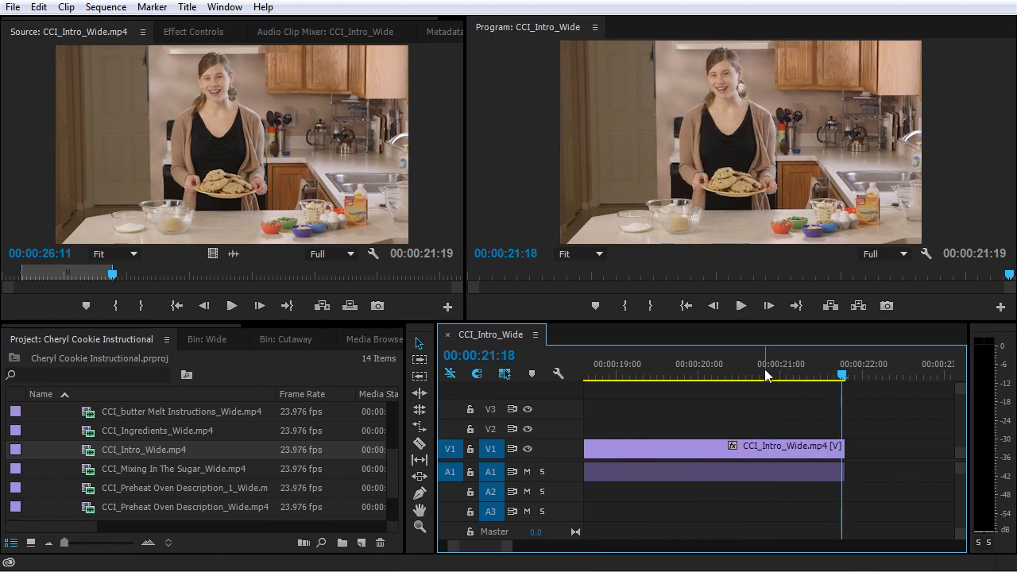
Step: Trim the end of the intro clip back to about 00:00:21:04 and play the new ending from 00:00:20:18
click(786, 373)
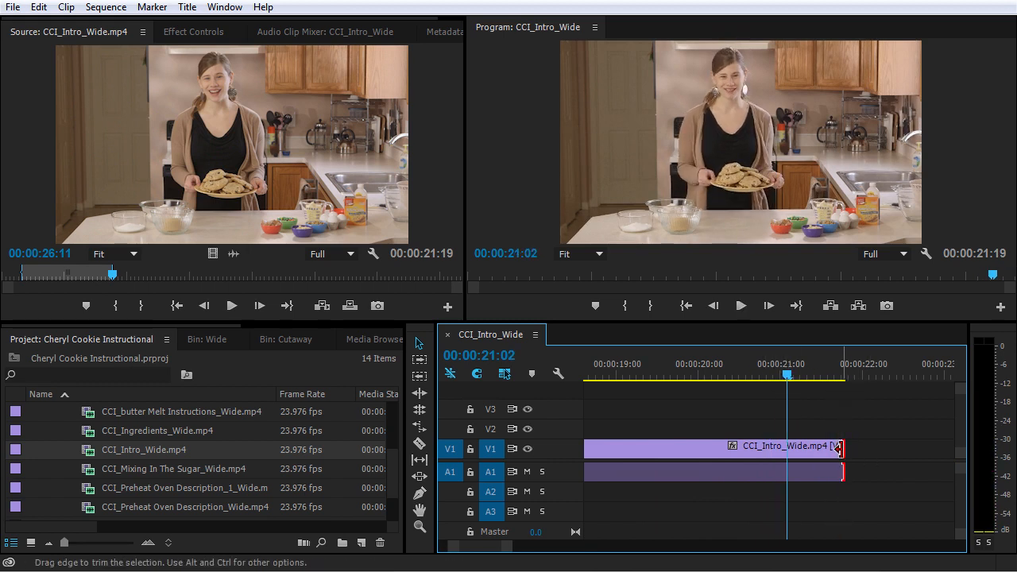
drag(836, 448, 793, 453)
click(760, 375)
key(space)
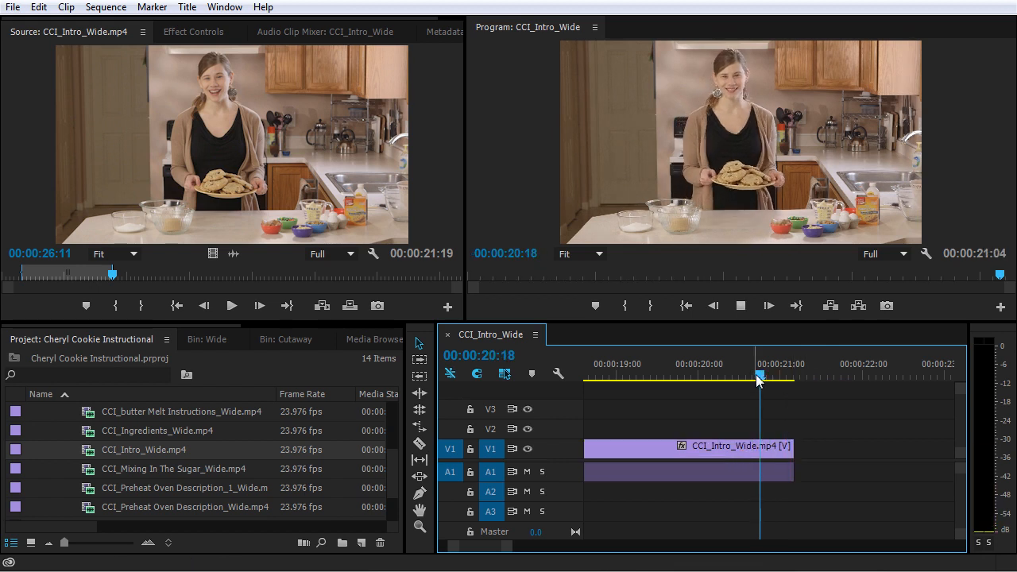
Step: Return the playhead to the sequence start and extend the intro clip's trimmed beginning back to 00:00:00:00
key(minus)
key(minus)
key(minus)
key(minus)
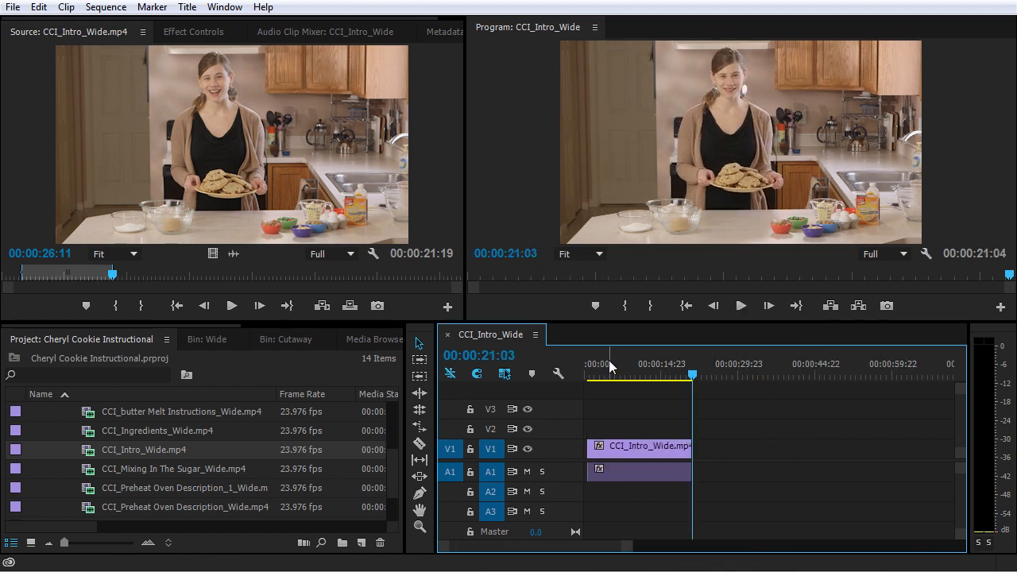
key(Home)
key(equal)
key(equal)
key(equal)
key(equal)
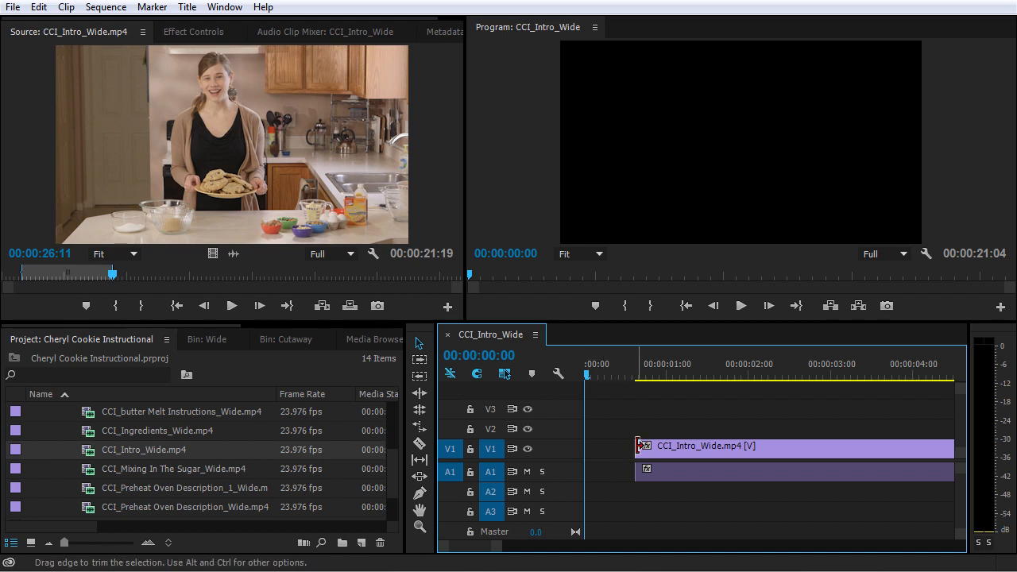
mouse_move(638, 446)
mouse_down()
mouse_move(572, 450)
mouse_move(645, 451)
mouse_up()
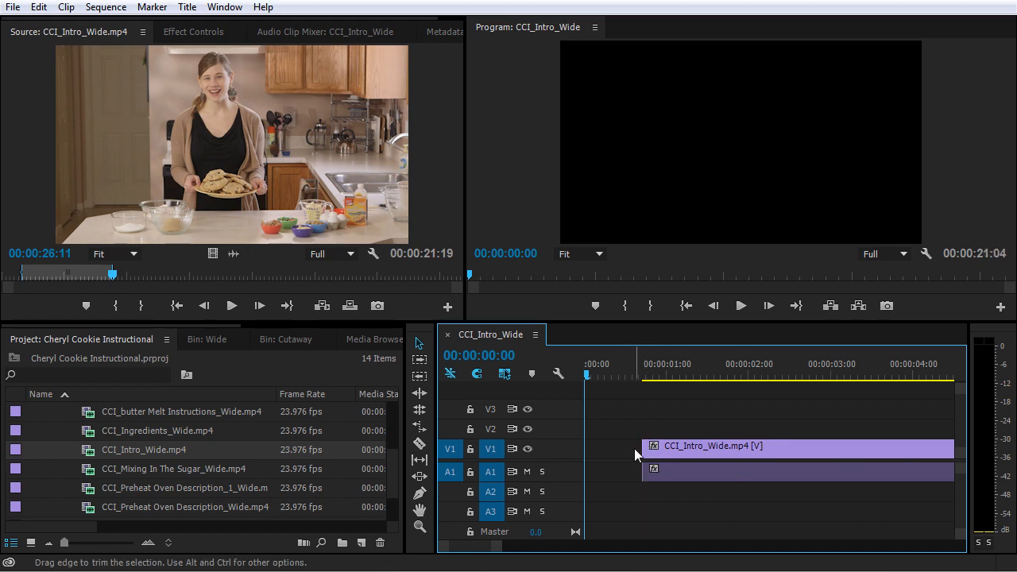
drag(644, 447, 588, 451)
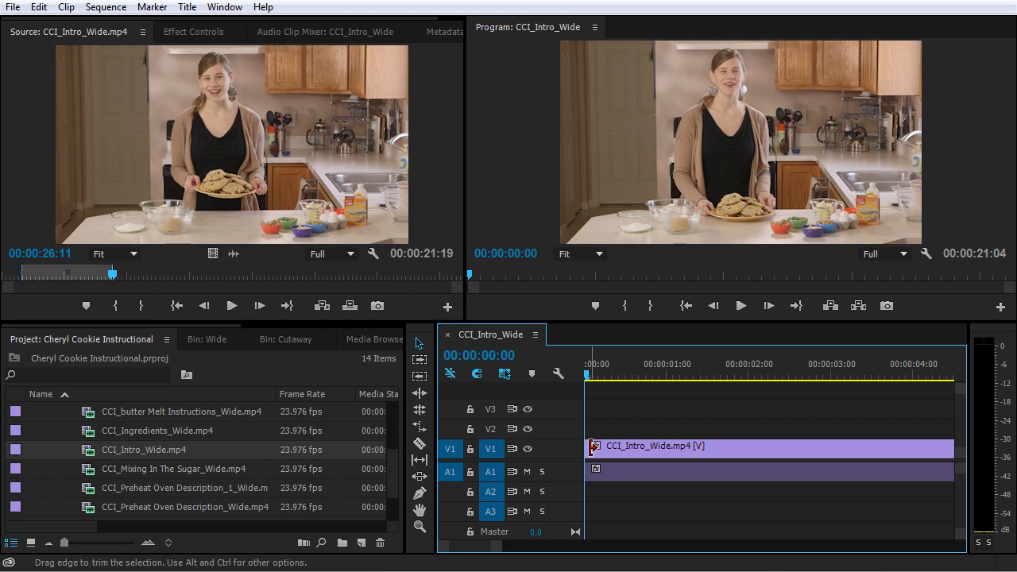
Step: Try a ripple trim of about one second at the beginning of the intro clip, and undo it
key(ctrl)
key(ctrl)
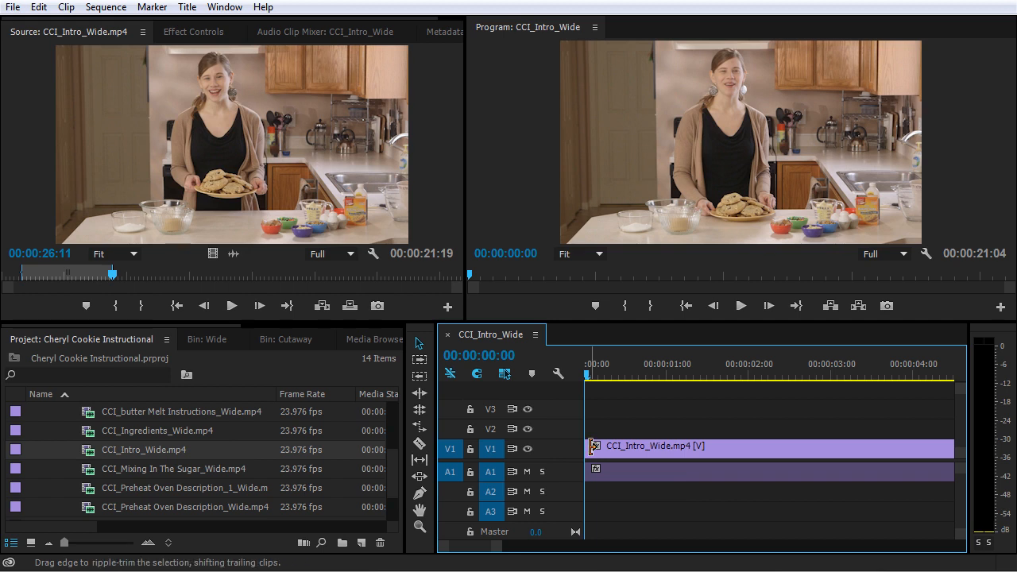
drag(592, 447, 681, 457)
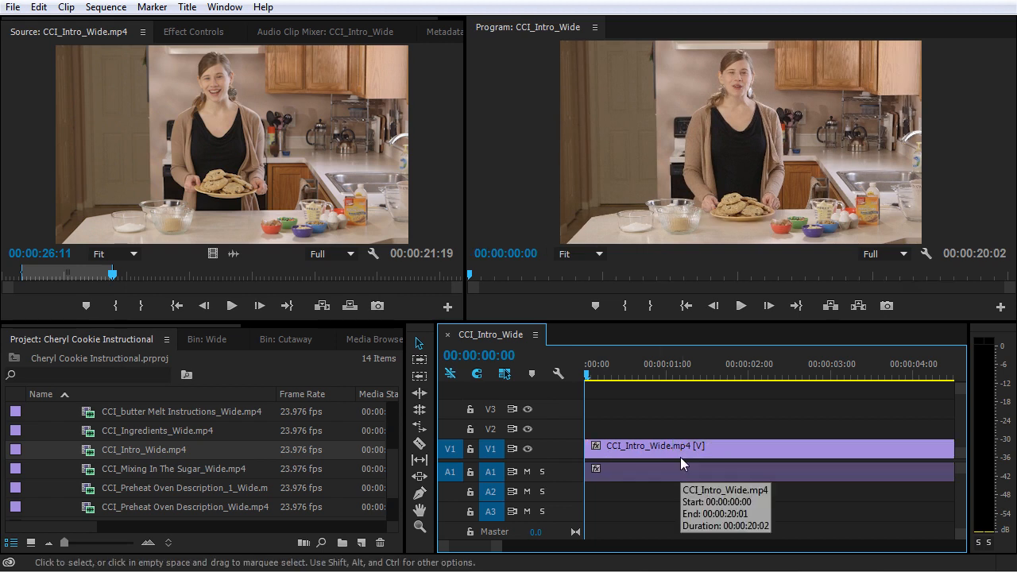
key(ctrl+z)
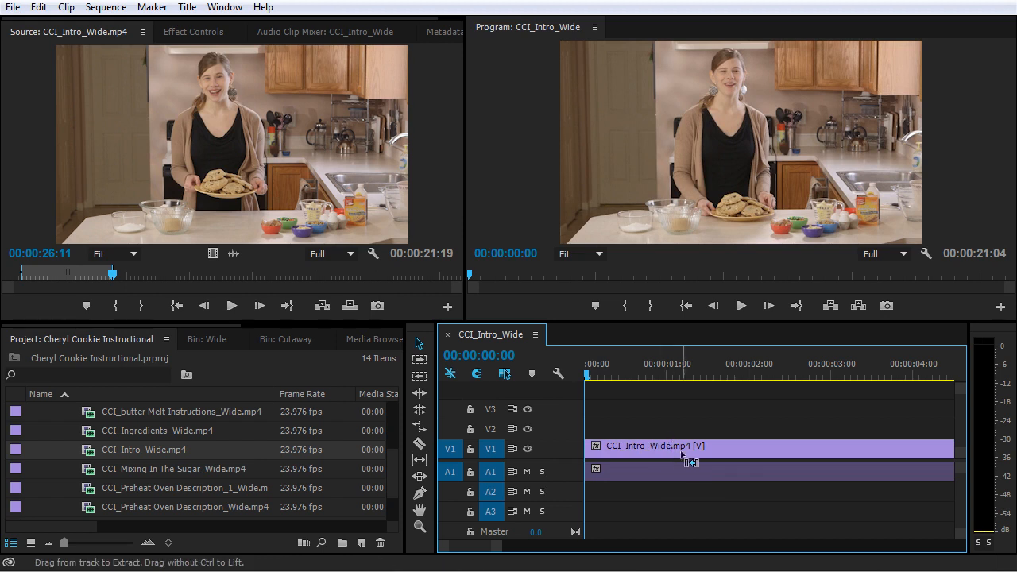
Step: Ripple-trim the beginning of the intro clip so that its duration becomes 00:00:20:07
scroll(683, 461, down, 2)
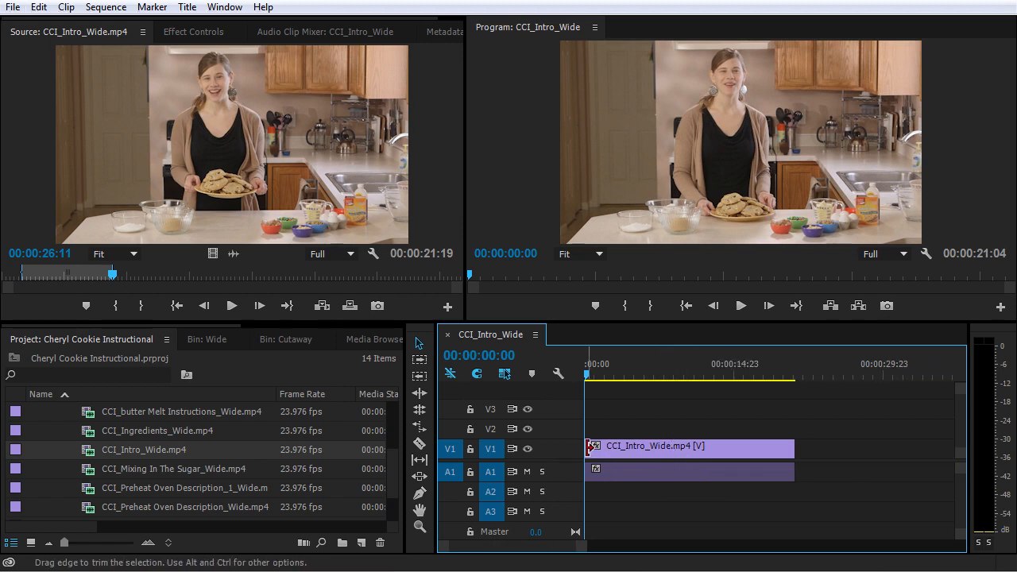
drag(589, 449, 597, 452)
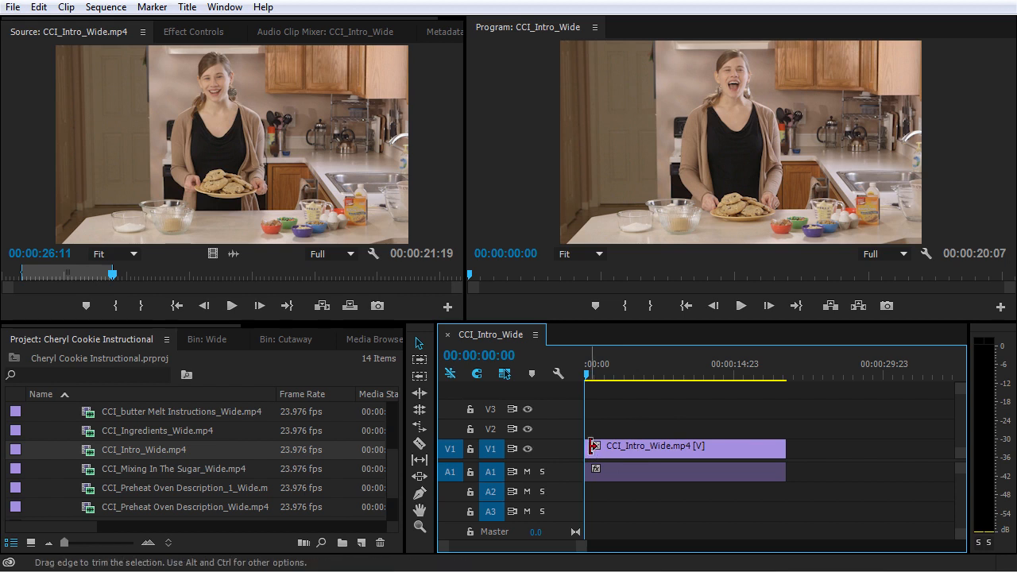
Step: Activate the Ripple Edit tool and switch back to the Selection tool
key(b)
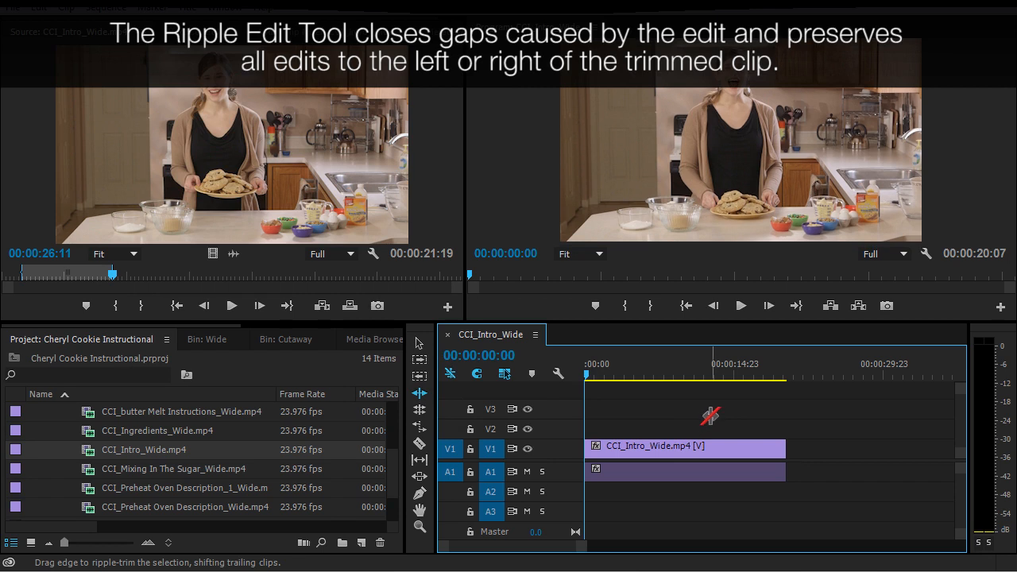
drag(725, 412, 622, 508)
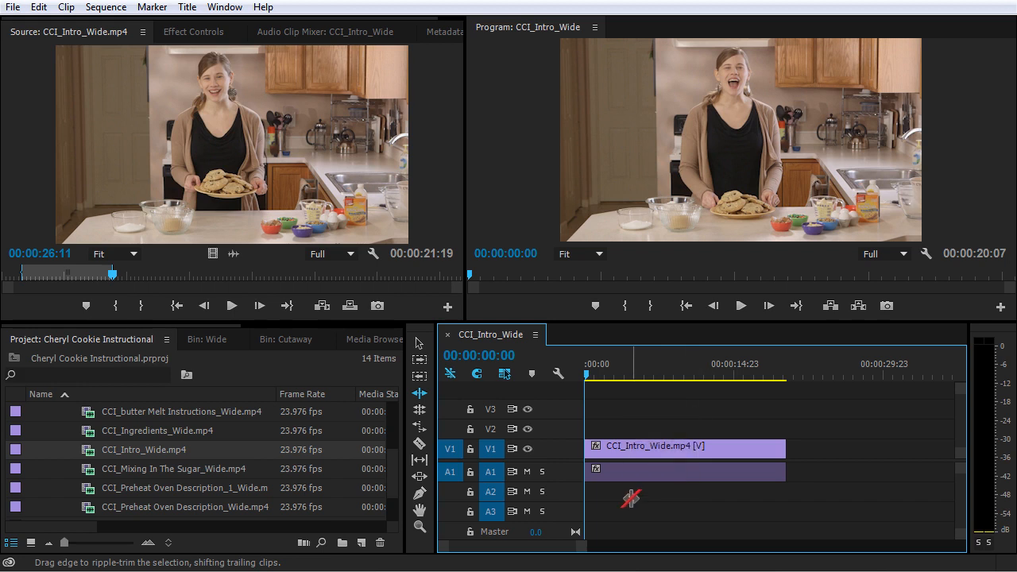
click(430, 350)
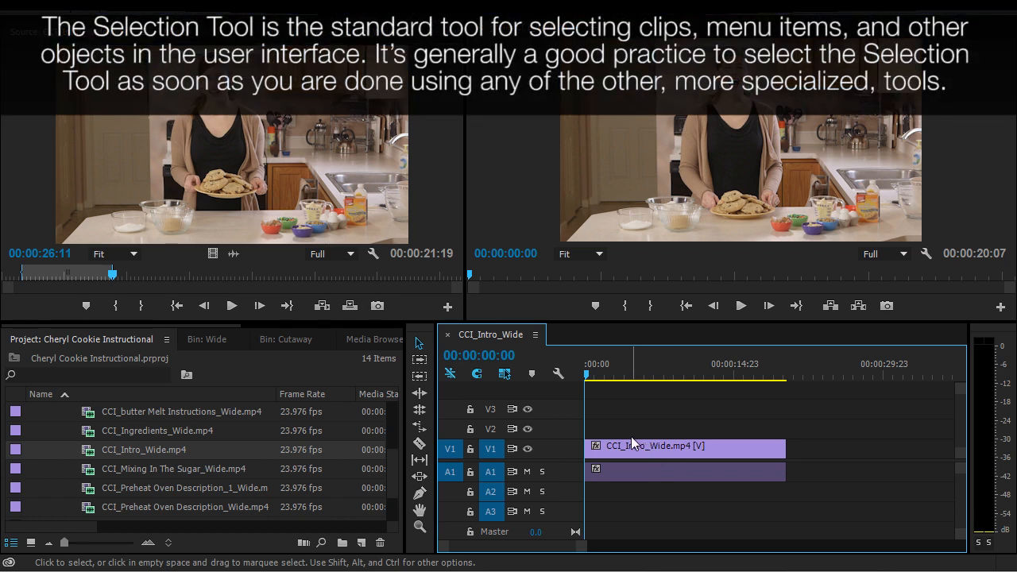
Step: Play the opening of the CCI_Intro_Wide sequence twice to examine where the intro clip's speech begins
key(minus)
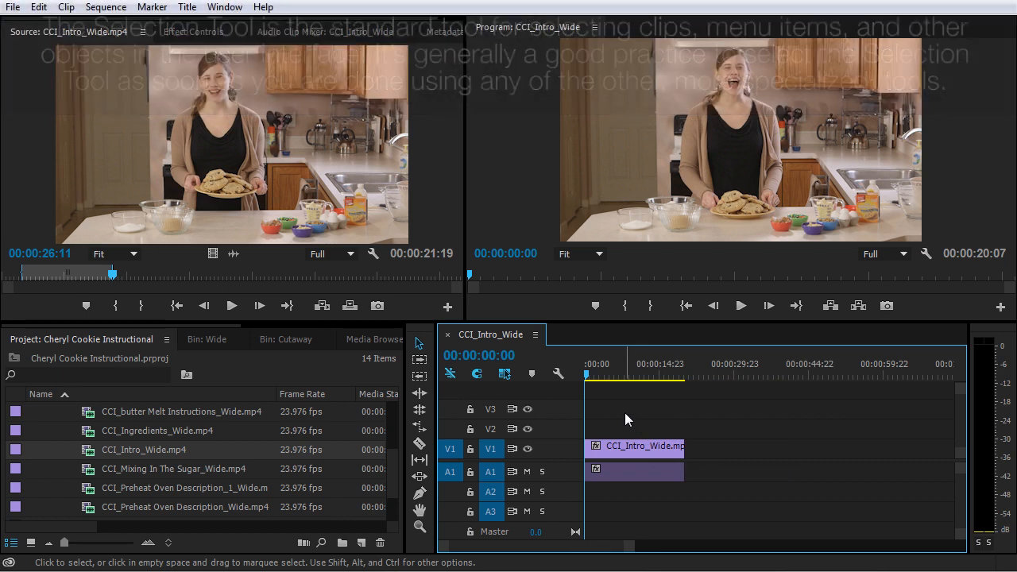
key(equal)
key(equal)
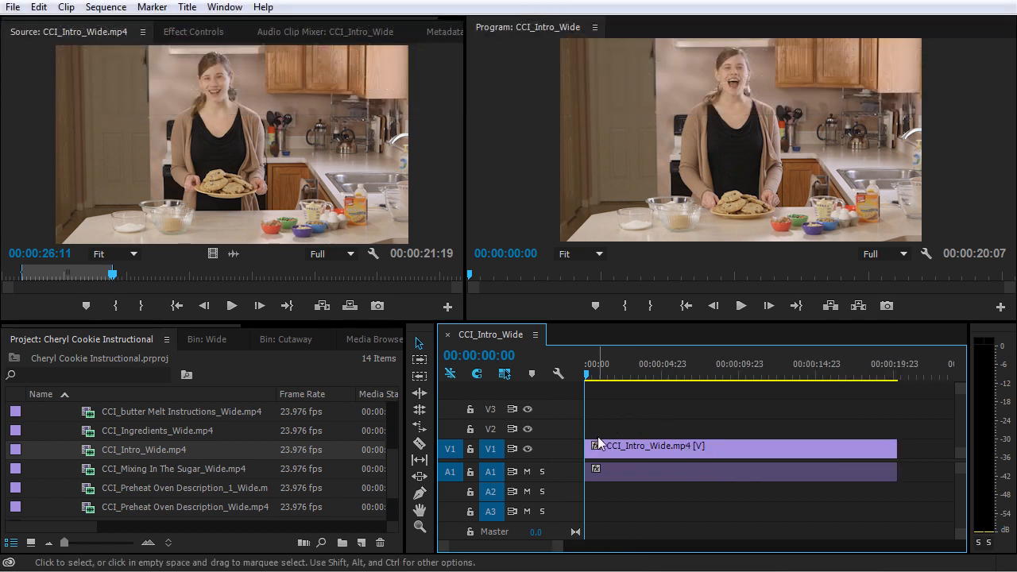
key(equal)
key(equal)
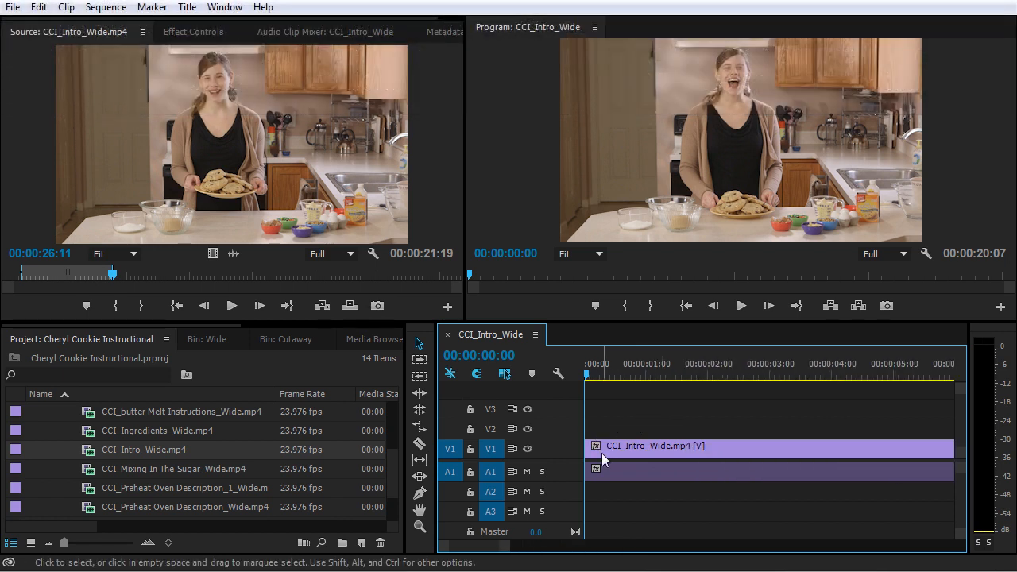
key(space)
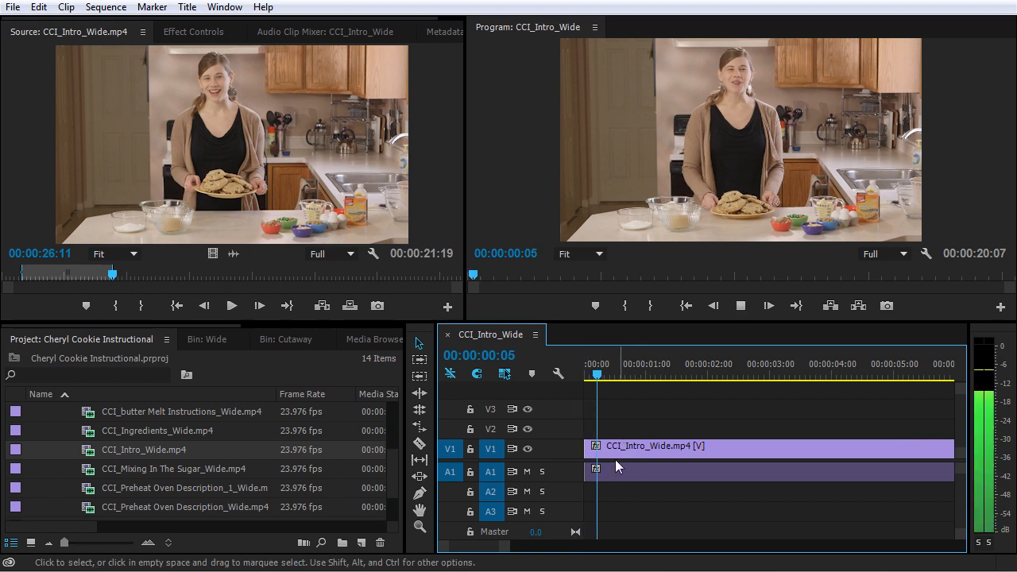
click(589, 375)
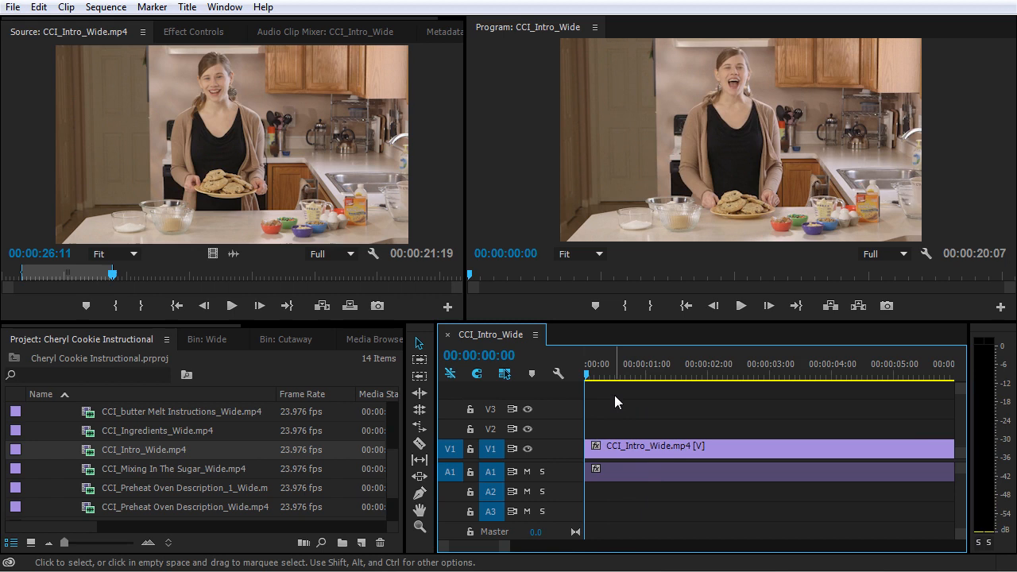
key(space)
click(633, 375)
Step: Ripple-extend the beginning of the intro clip until the sequence lasts 00:00:20:20, and play the opening
key(ctrl)
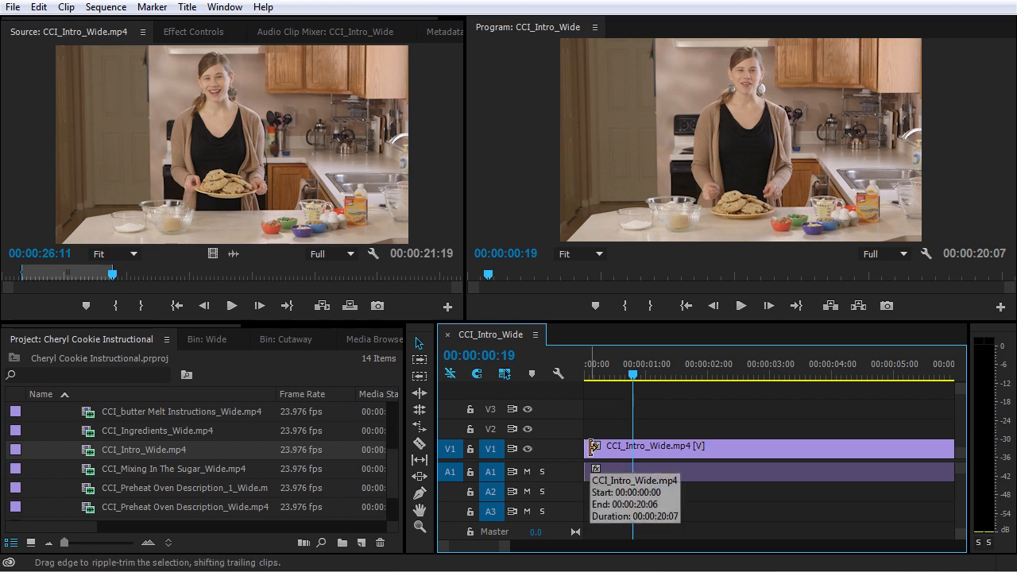
click(592, 447)
drag(592, 447, 557, 452)
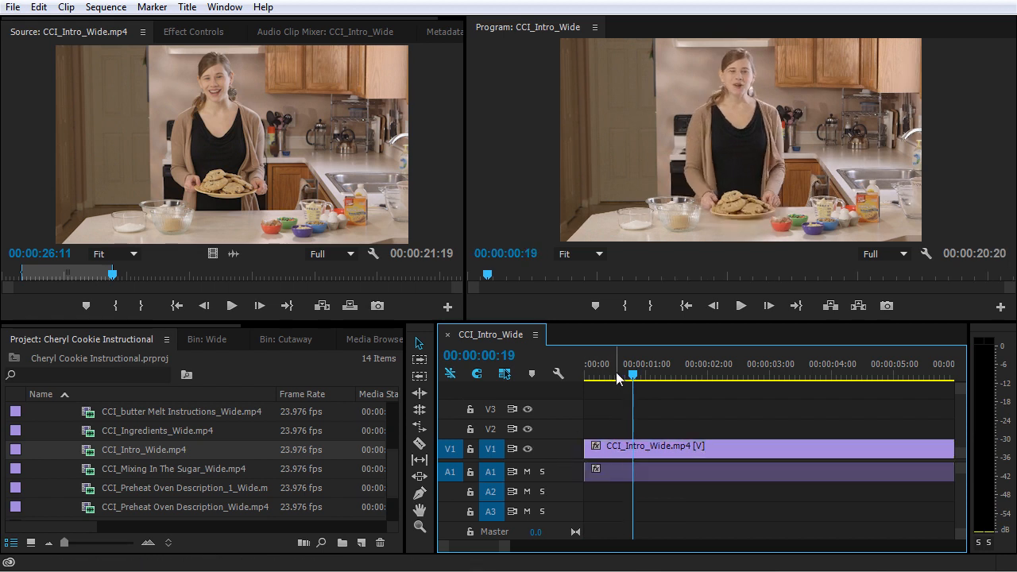
key(Home)
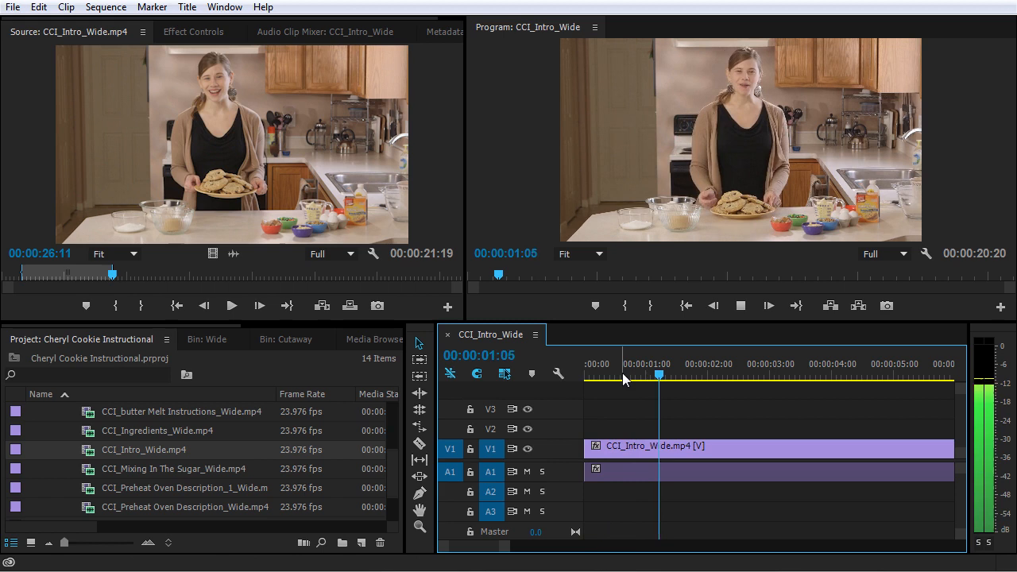
key(space)
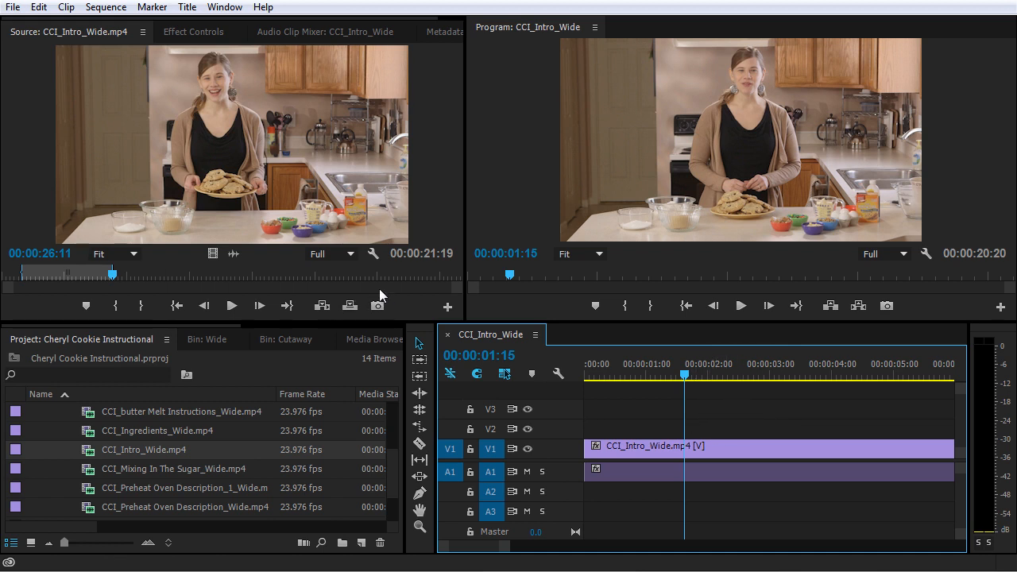
Step: Review the CCI_Intro_Wide.mp4 source footage beyond the marked range, playing it from several points to find another usable take
click(443, 105)
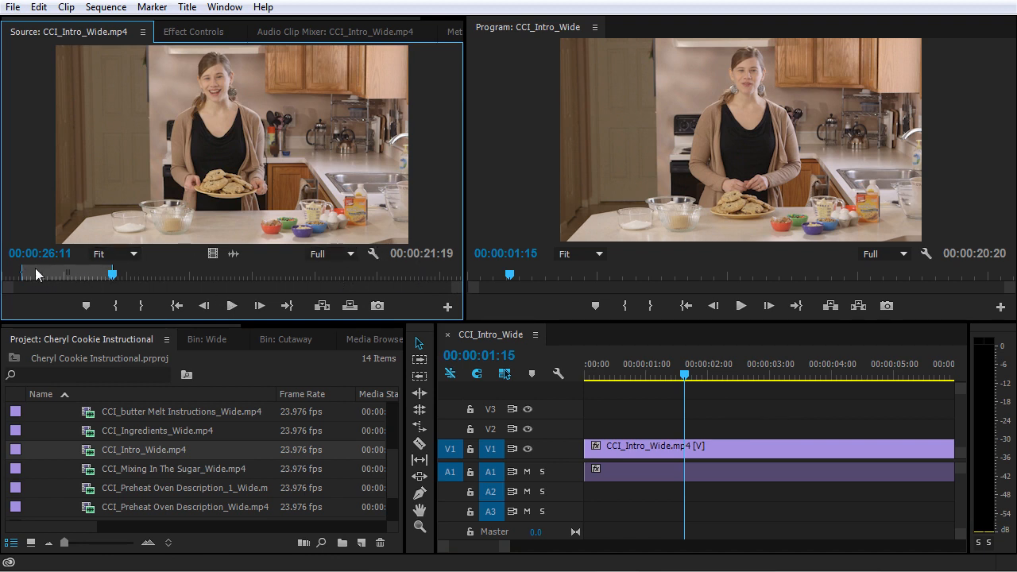
mouse_move(115, 280)
mouse_down()
mouse_move(172, 277)
mouse_move(131, 277)
mouse_up()
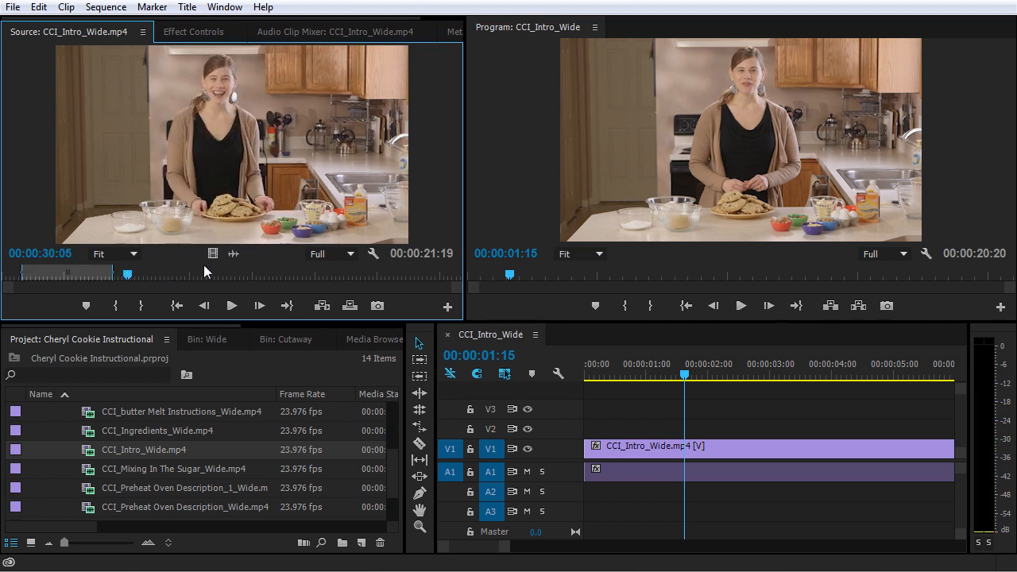
key(space)
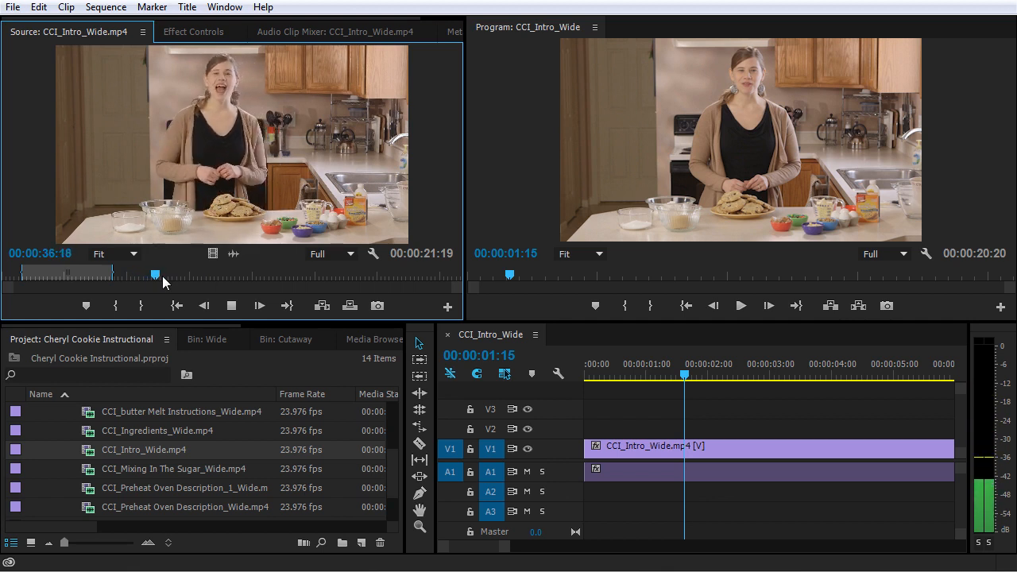
key(space)
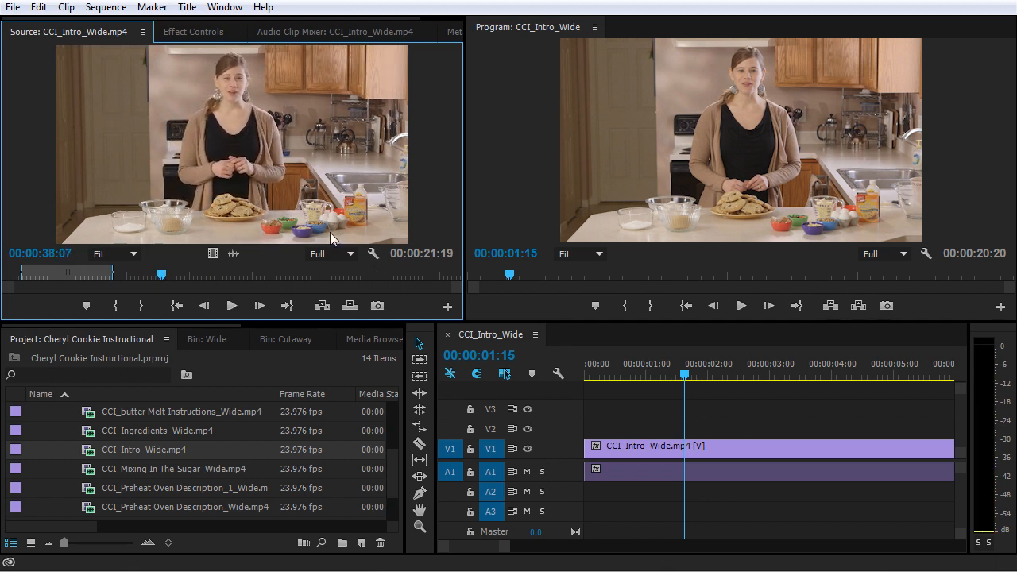
click(143, 272)
key(space)
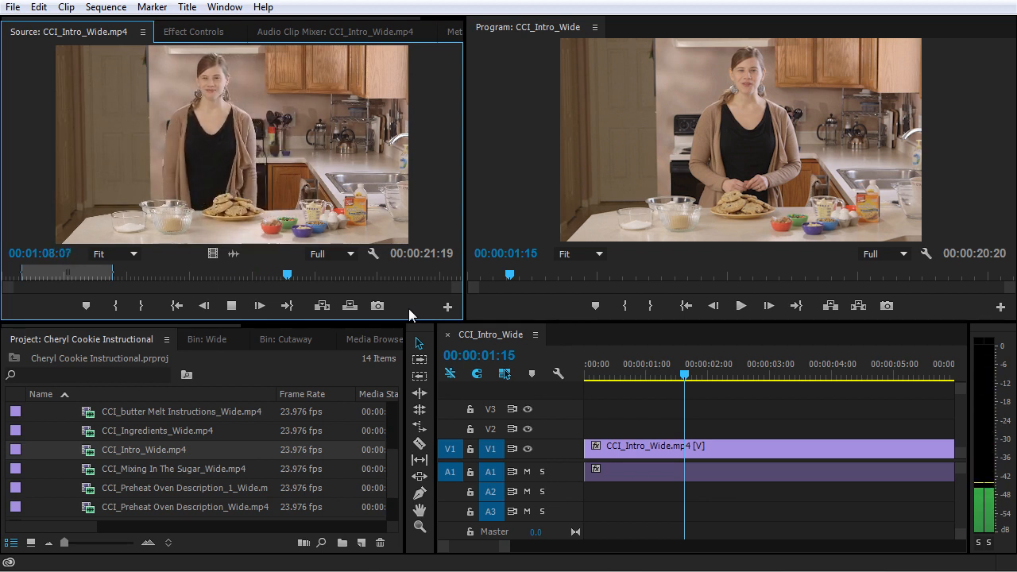
click(45, 274)
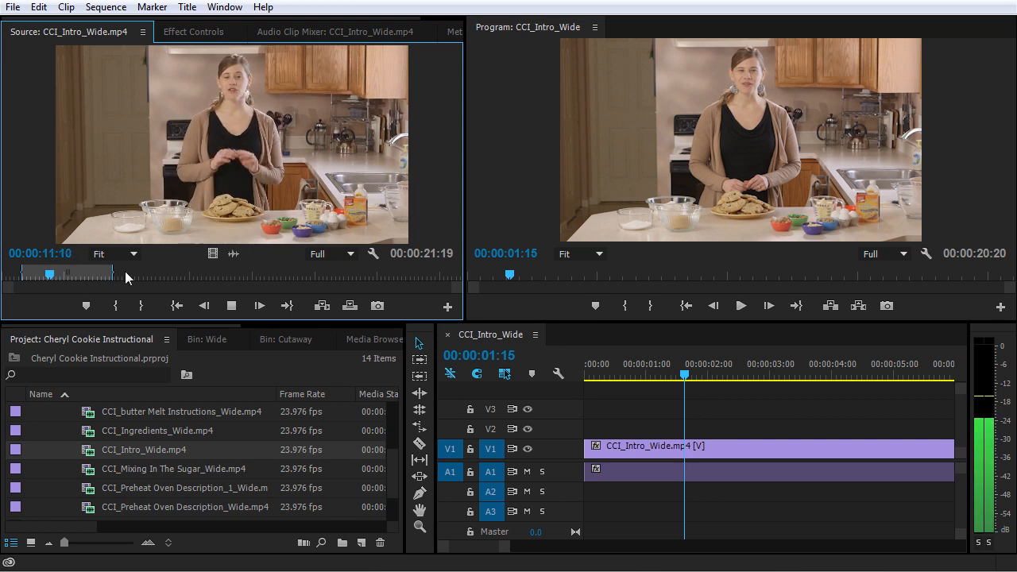
click(313, 275)
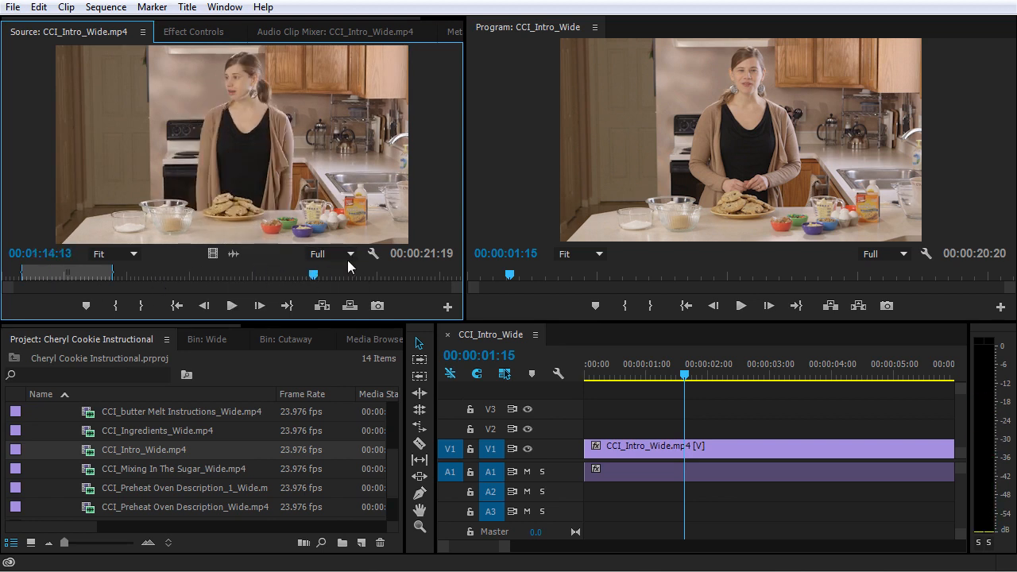
key(space)
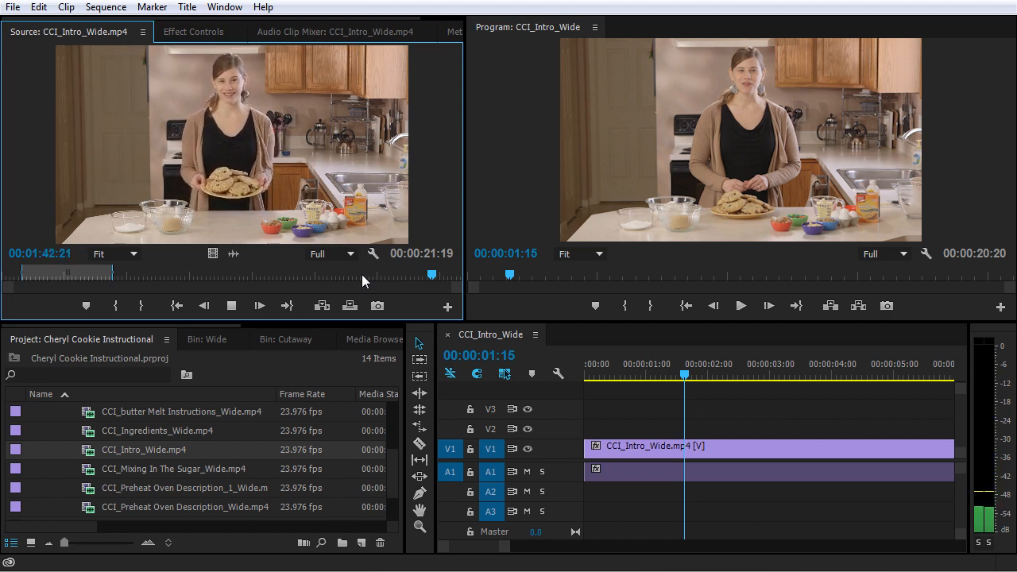
key(space)
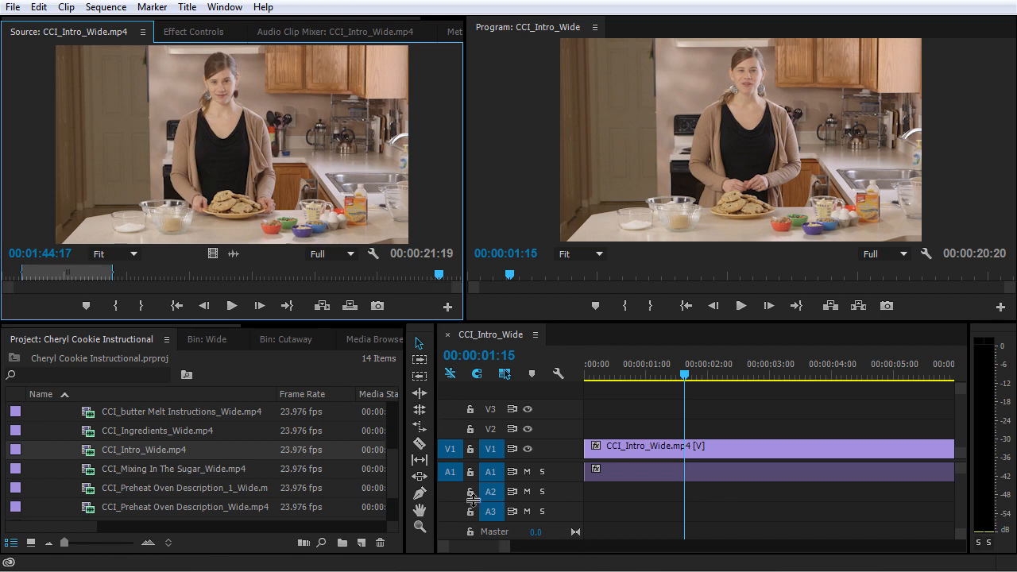
Step: Mark a new source range in CCI_Intro_Wide.mp4 from 00:01:35:06 to 00:01:43:10
mouse_move(433, 271)
mouse_down()
mouse_move(359, 270)
mouse_move(402, 276)
mouse_up()
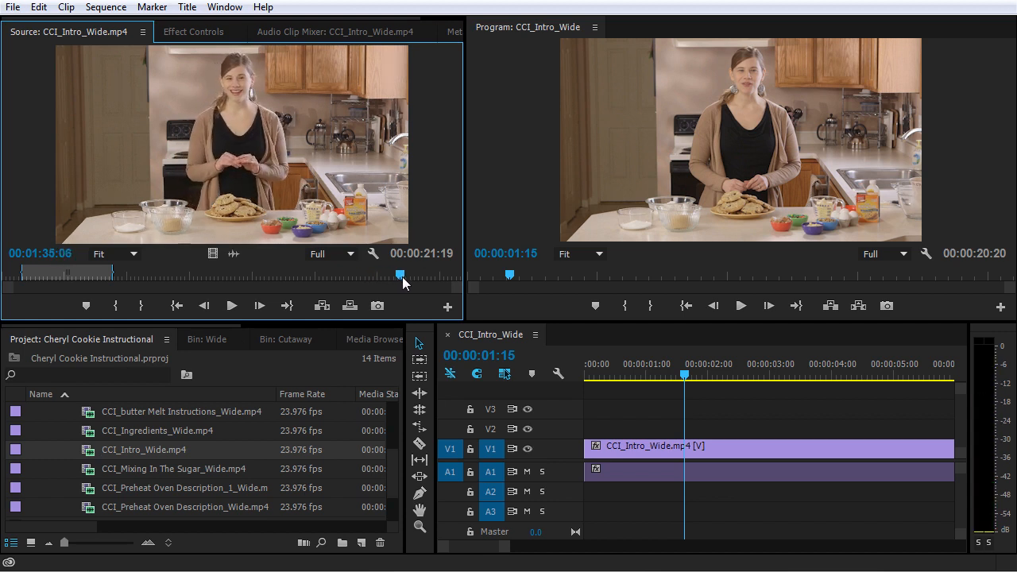
click(115, 305)
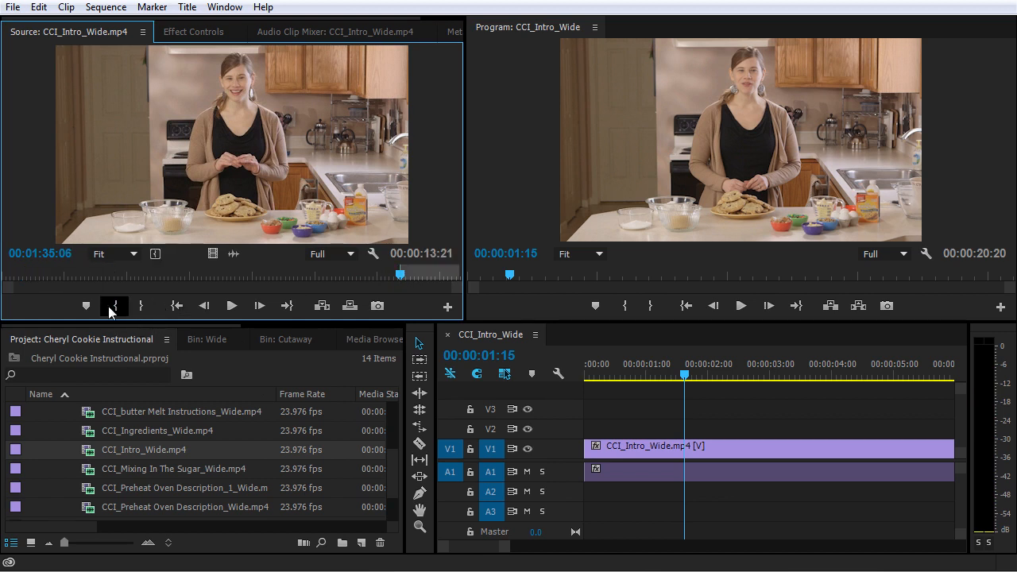
key(space)
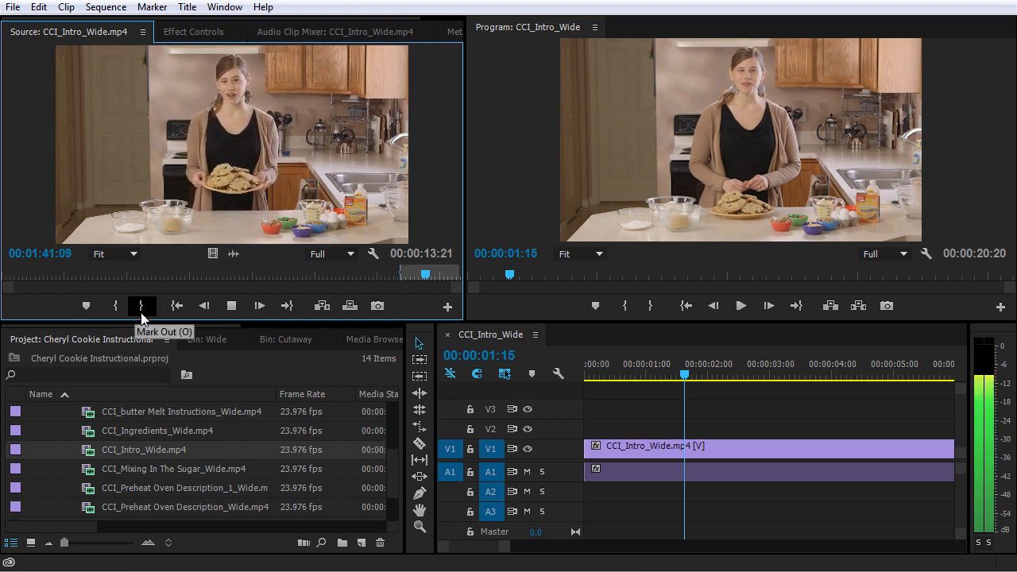
key(space)
key(o)
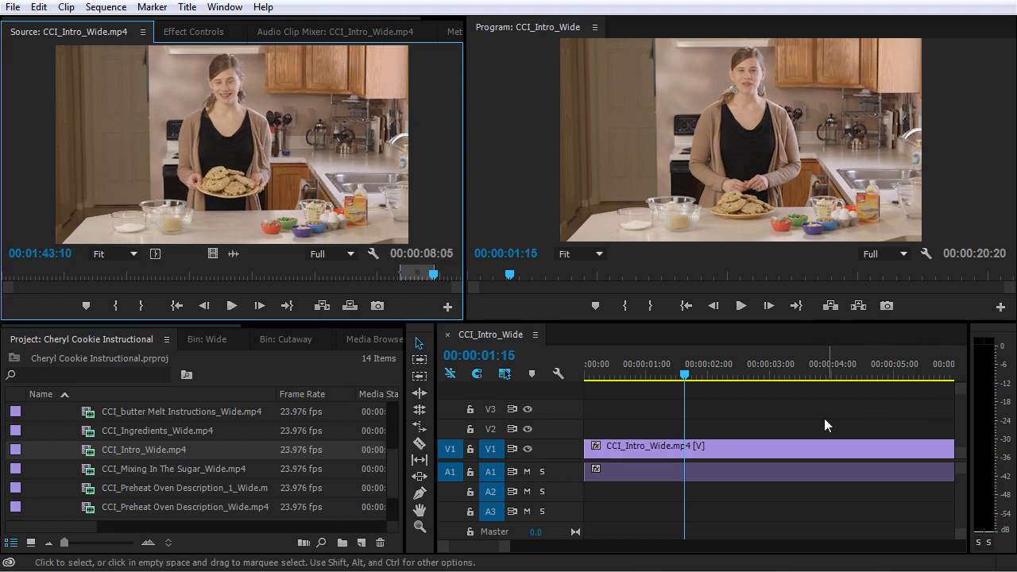
Step: Place the sequence playhead at 00:00:01:19 and show the whole intro clip in the timeline
click(697, 375)
key(minus)
key(minus)
key(minus)
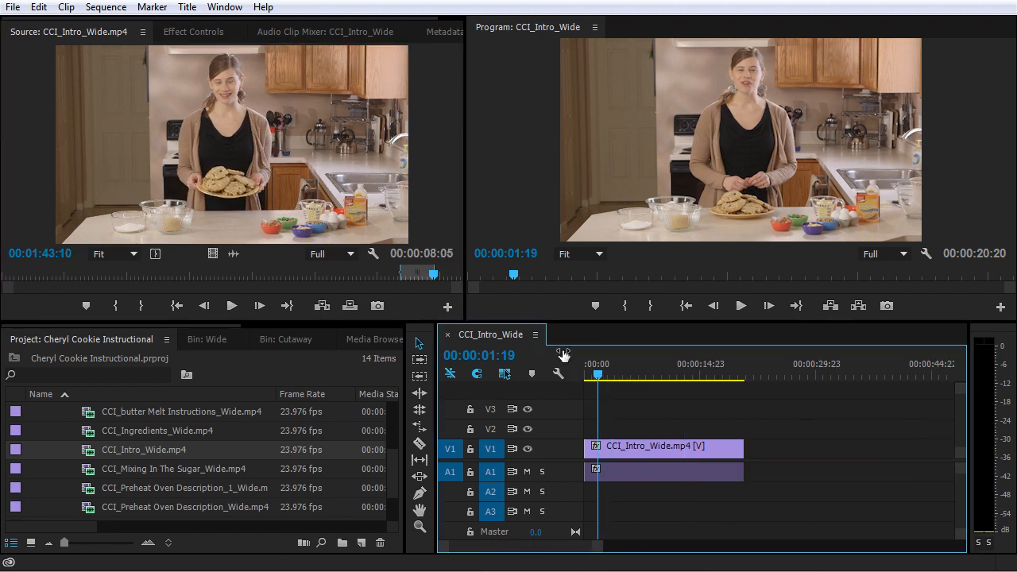